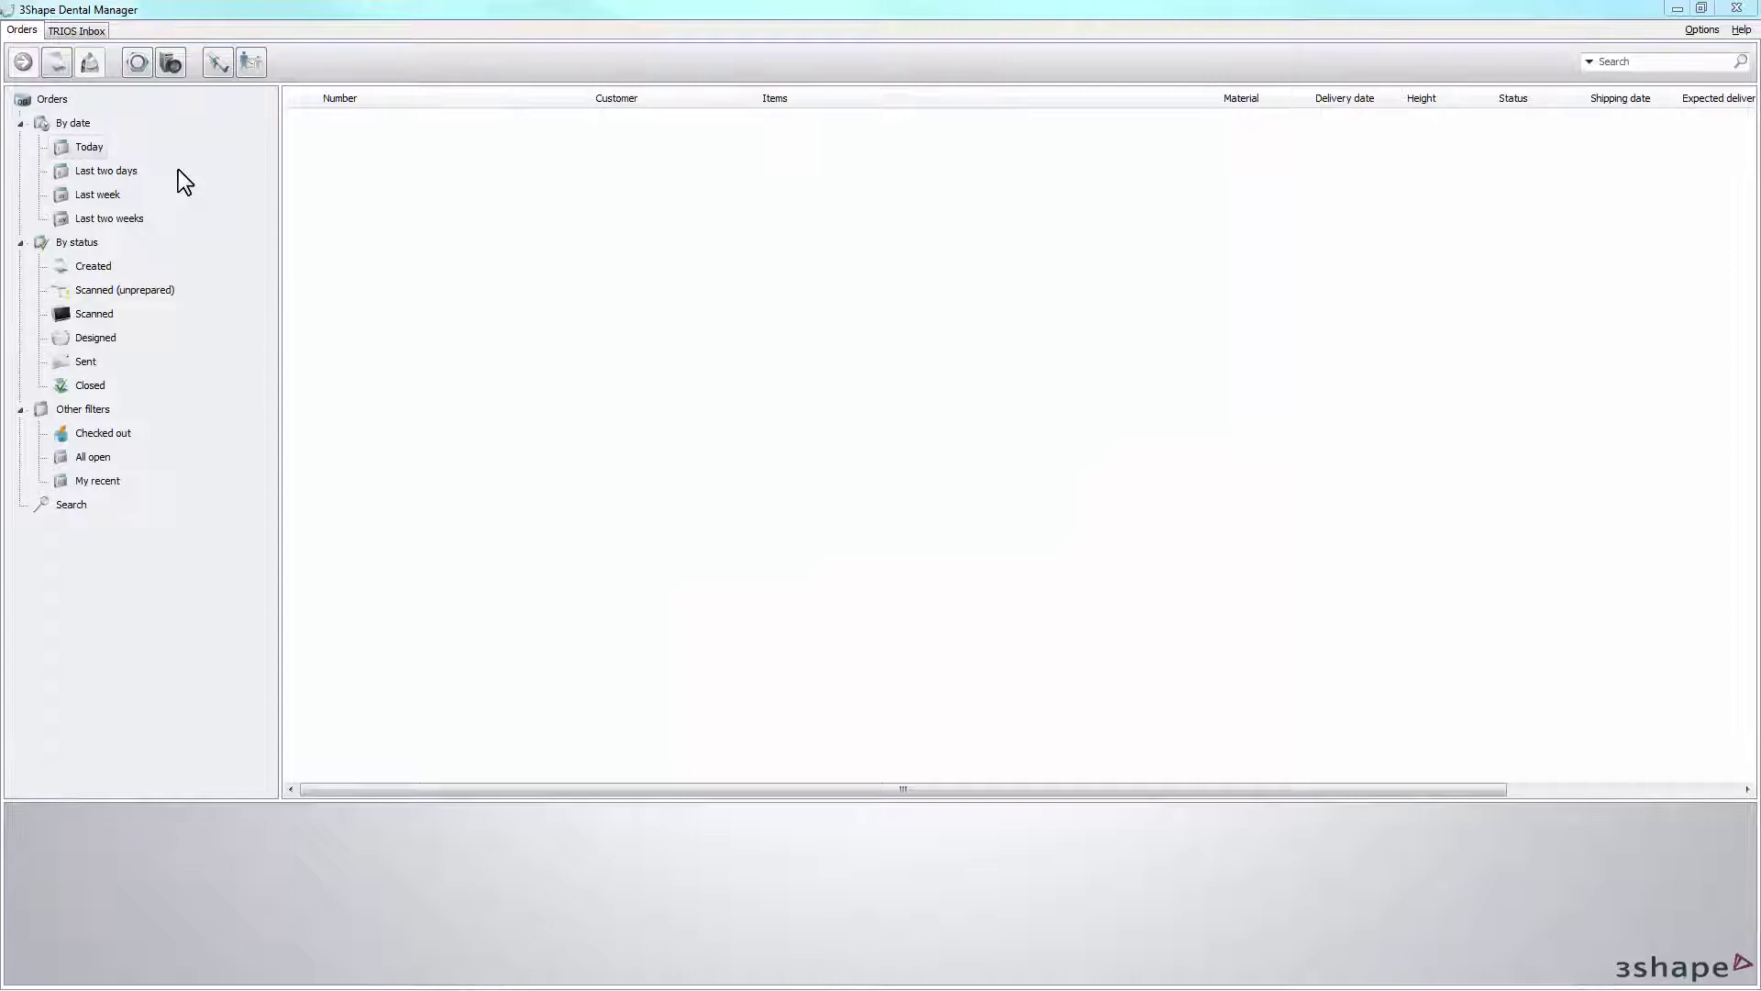
# Create a screw-retained crown 11 order in e.max CAD HT on the Avinent kit, and select it
pyautogui.click(58, 73)
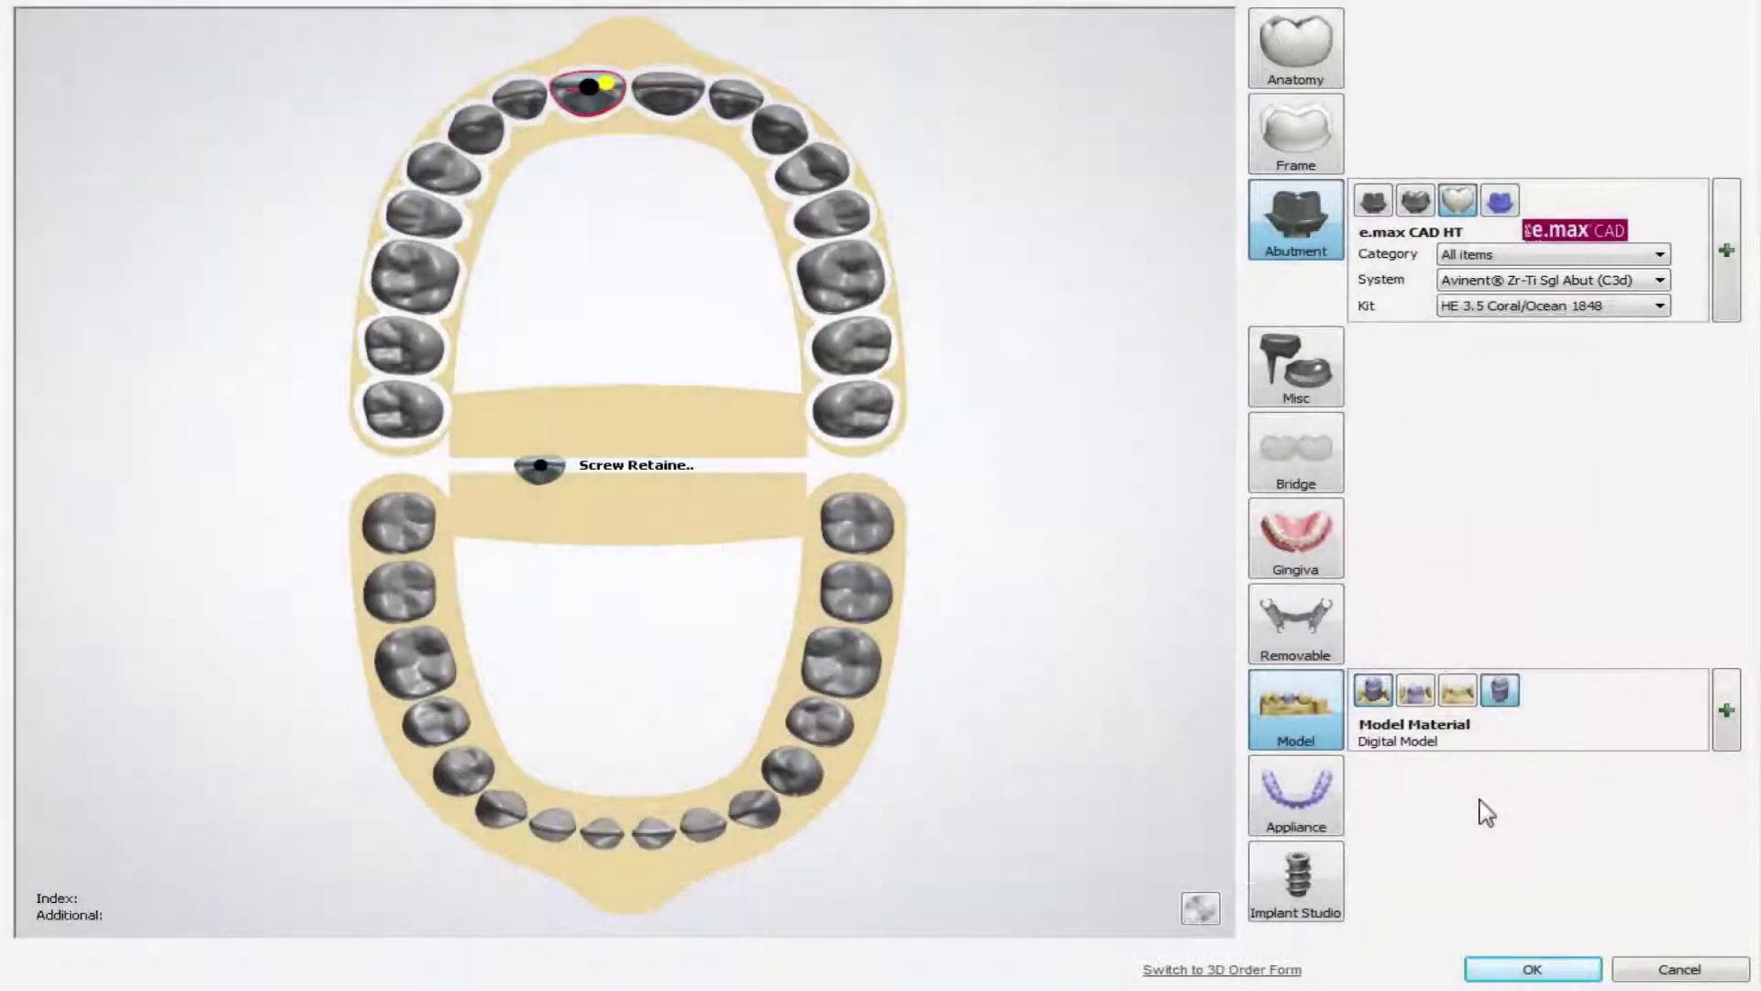
pyautogui.click(1533, 968)
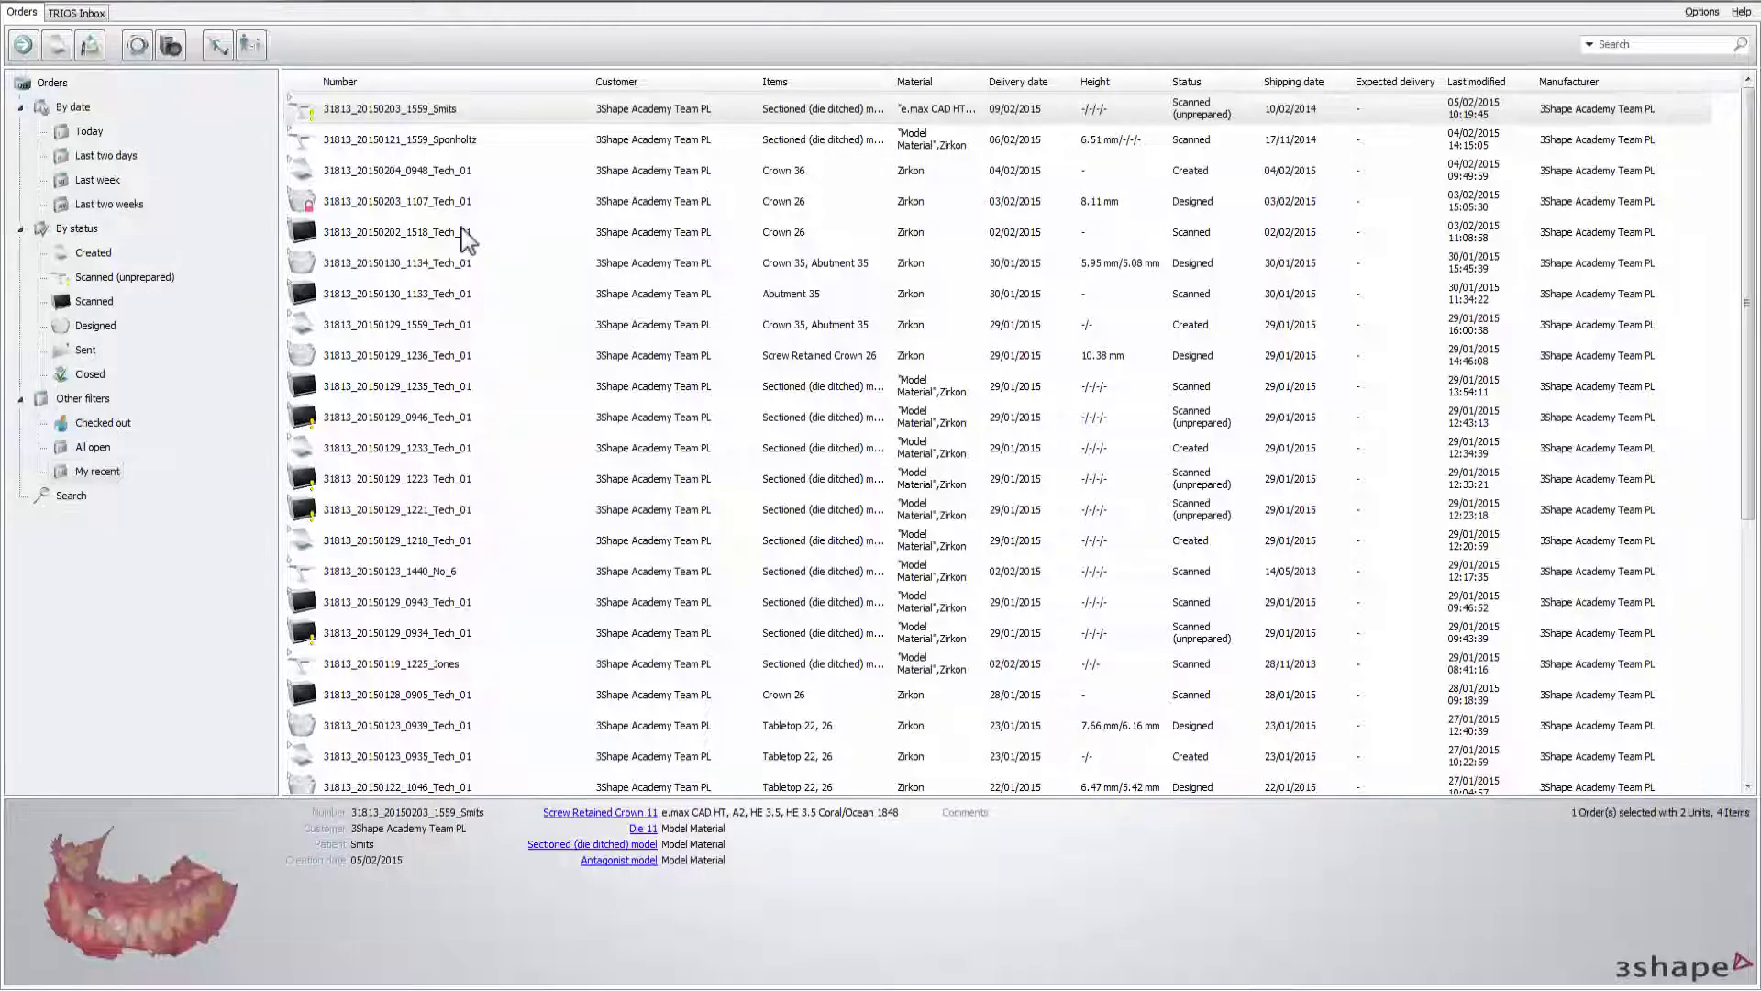
pyautogui.click(444, 106)
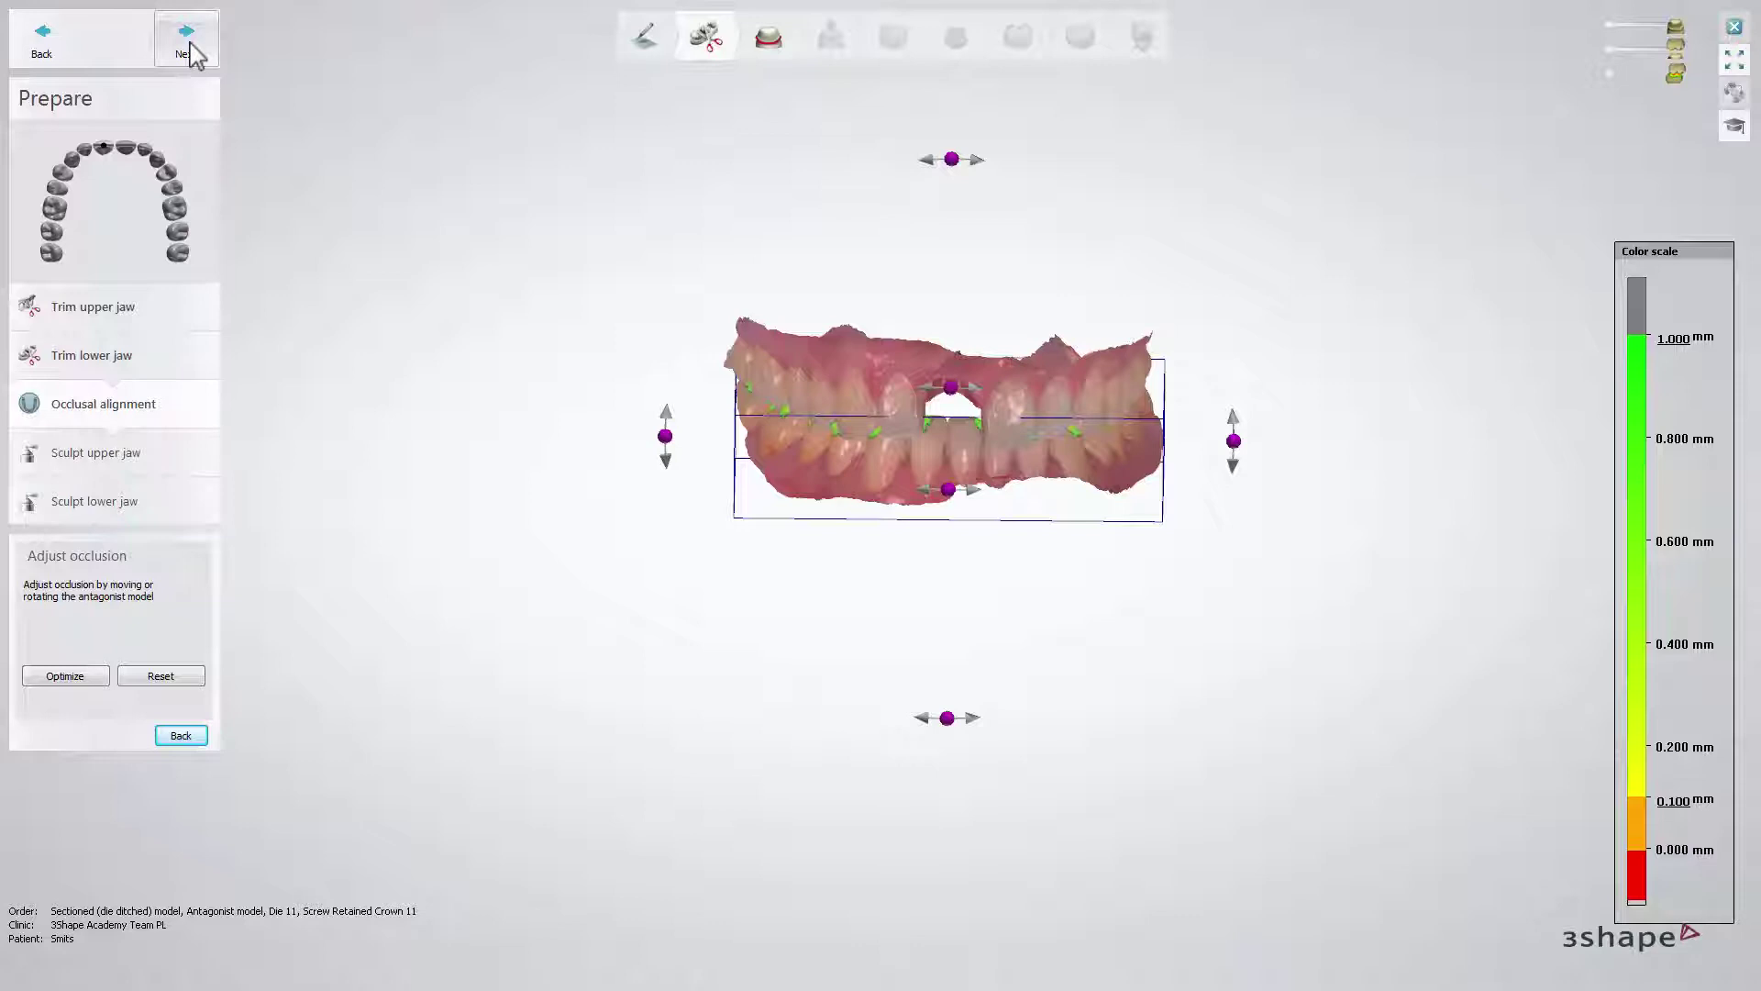
# Align the scan abutment to the scanned flag at tooth 11 with one matching point pair
pyautogui.click(191, 47)
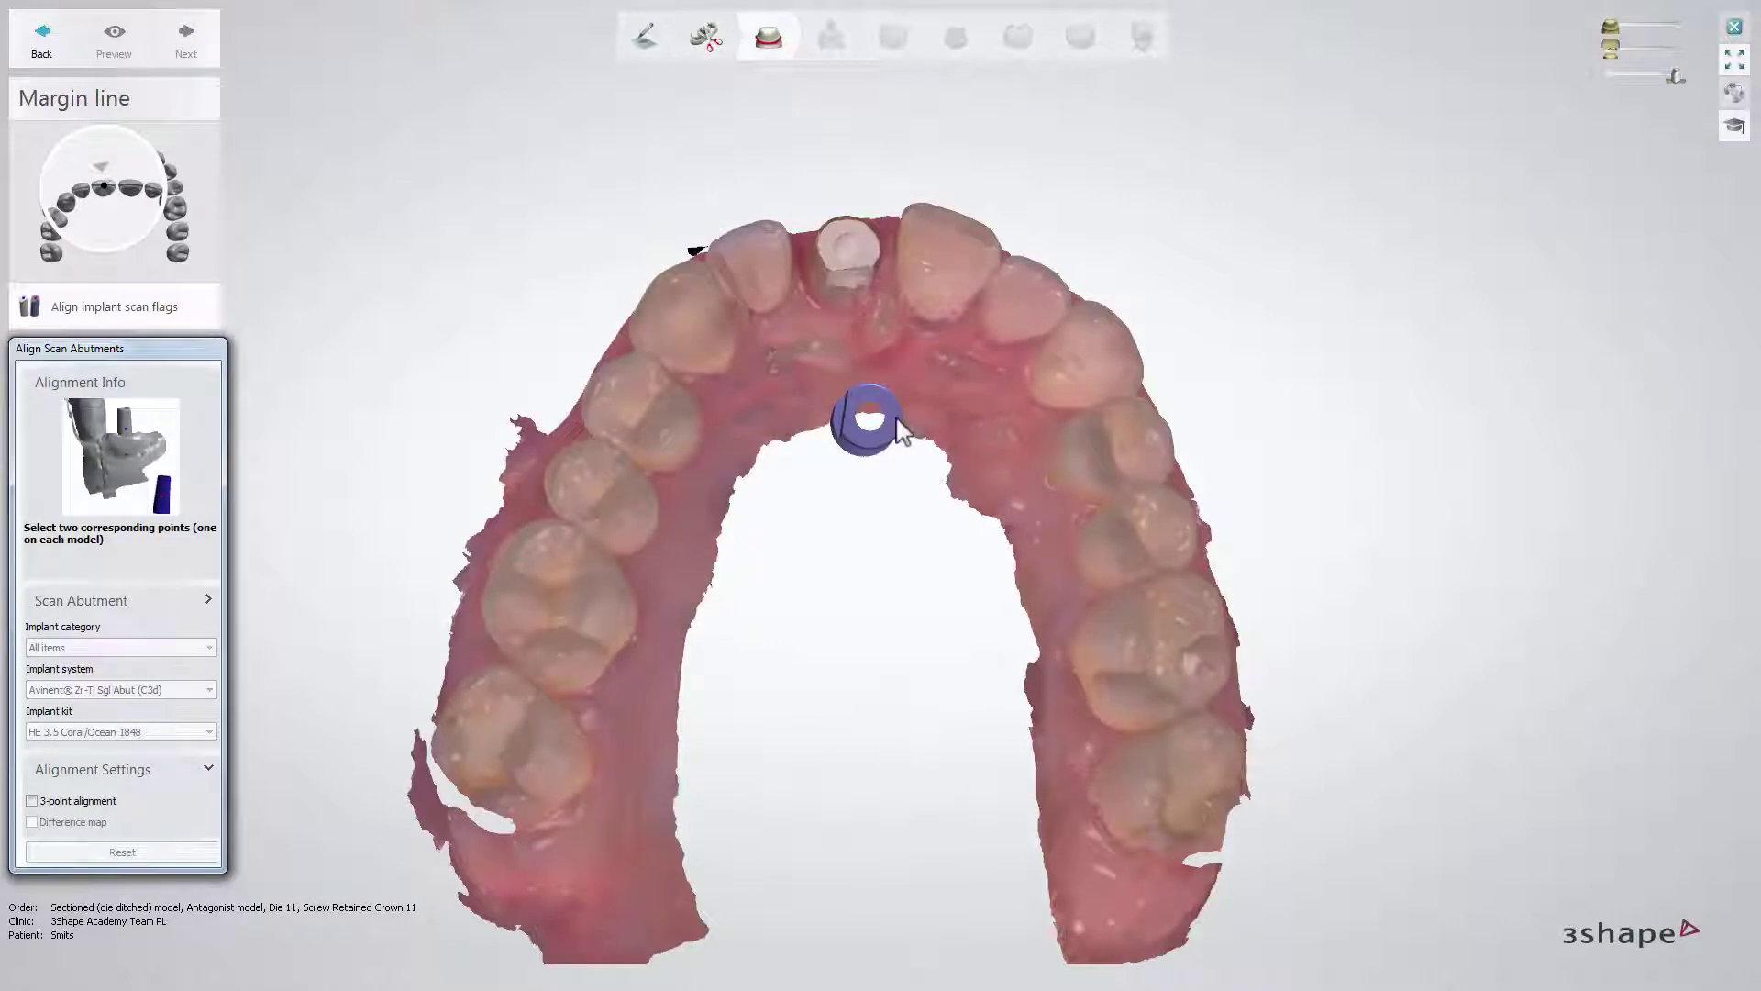
pyautogui.click(898, 420)
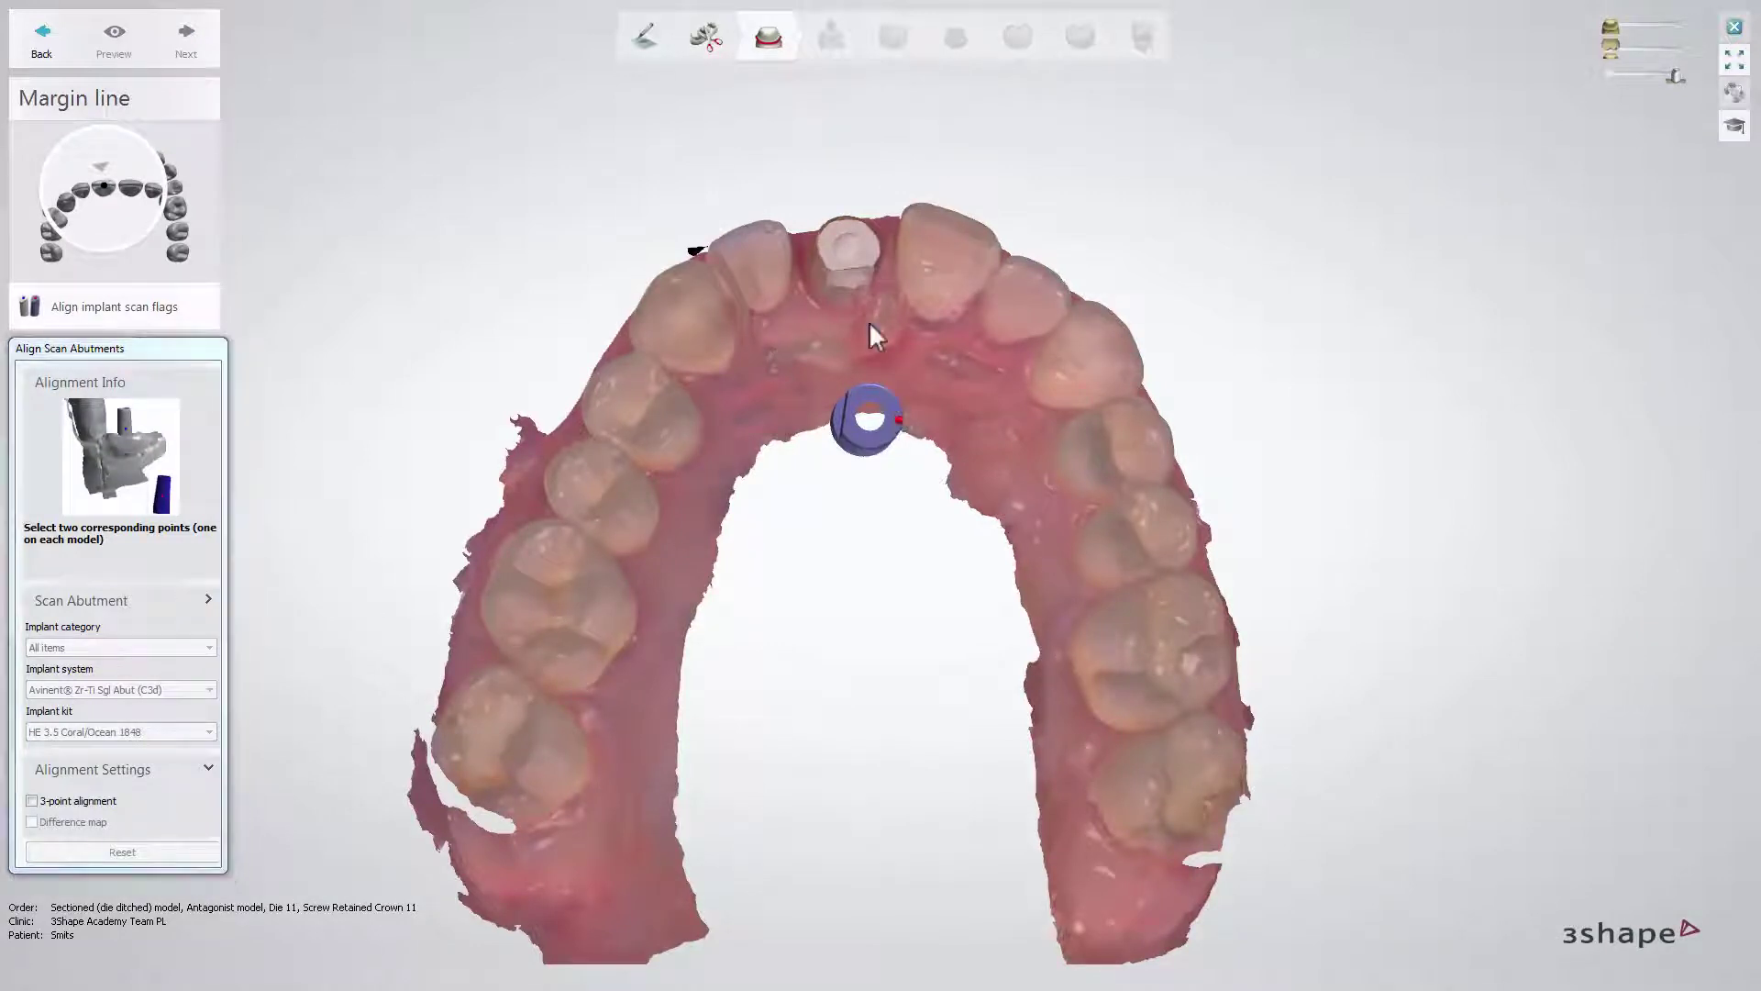
pyautogui.click(844, 227)
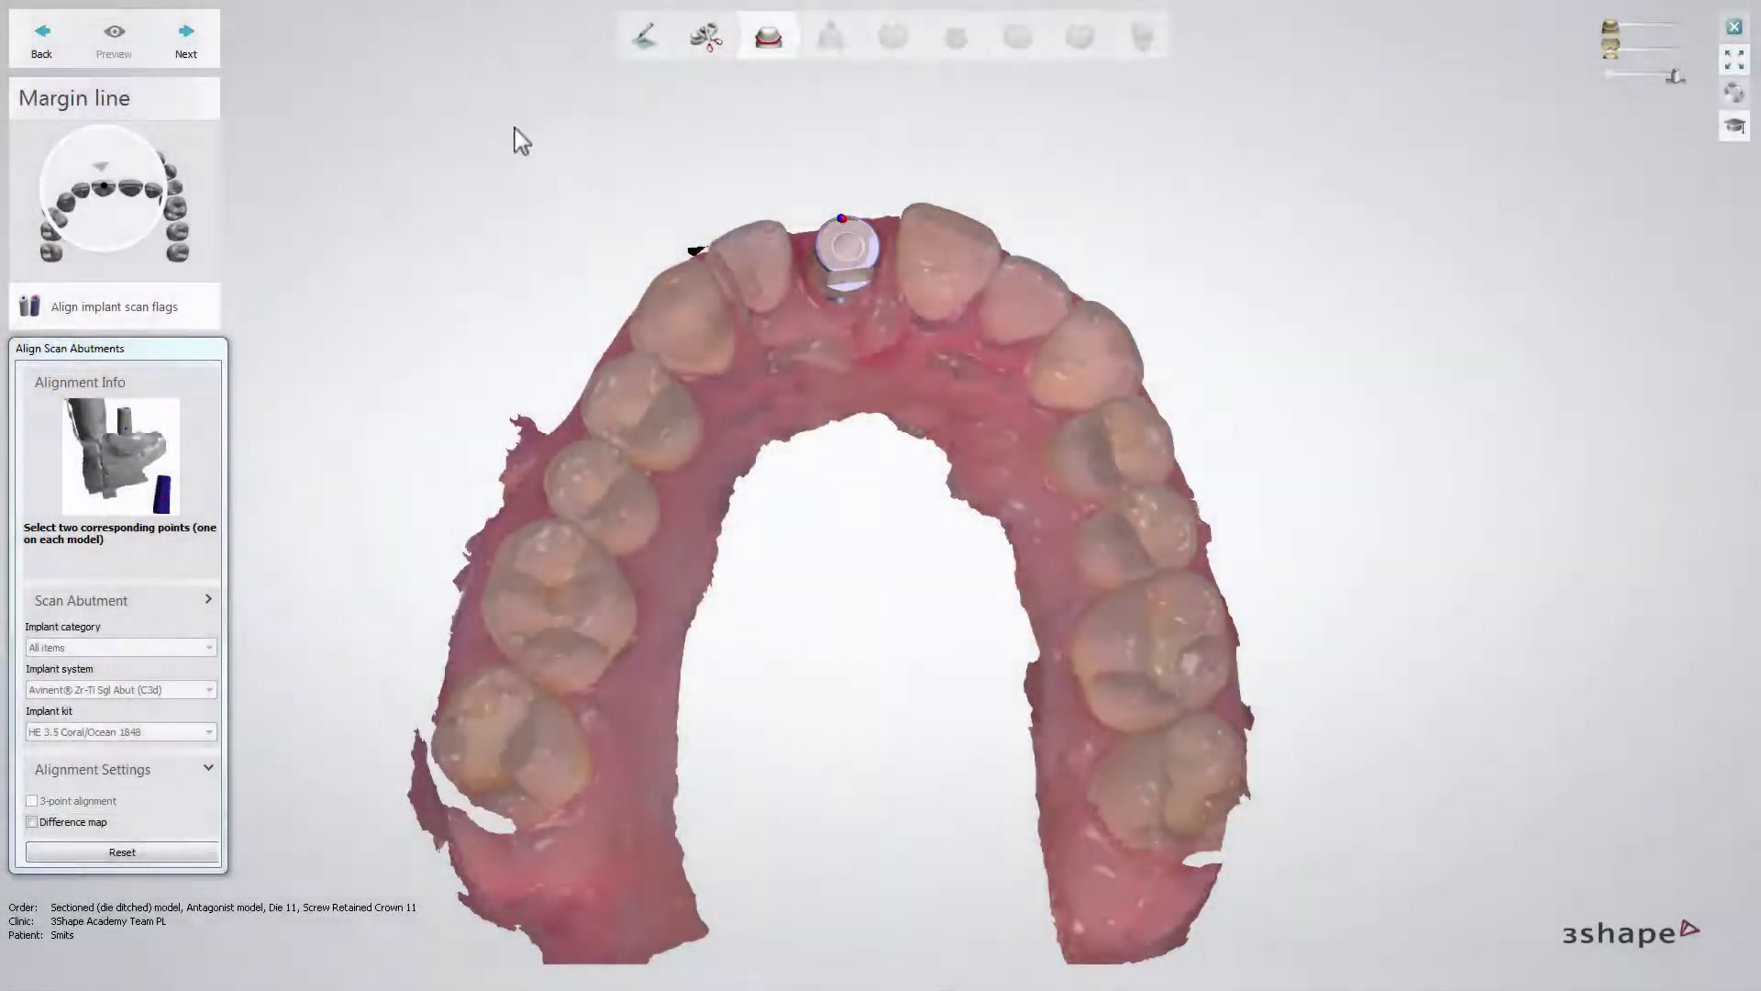
# Set abutment 11's insertion direction from the current view in the Directions step
pyautogui.click(187, 36)
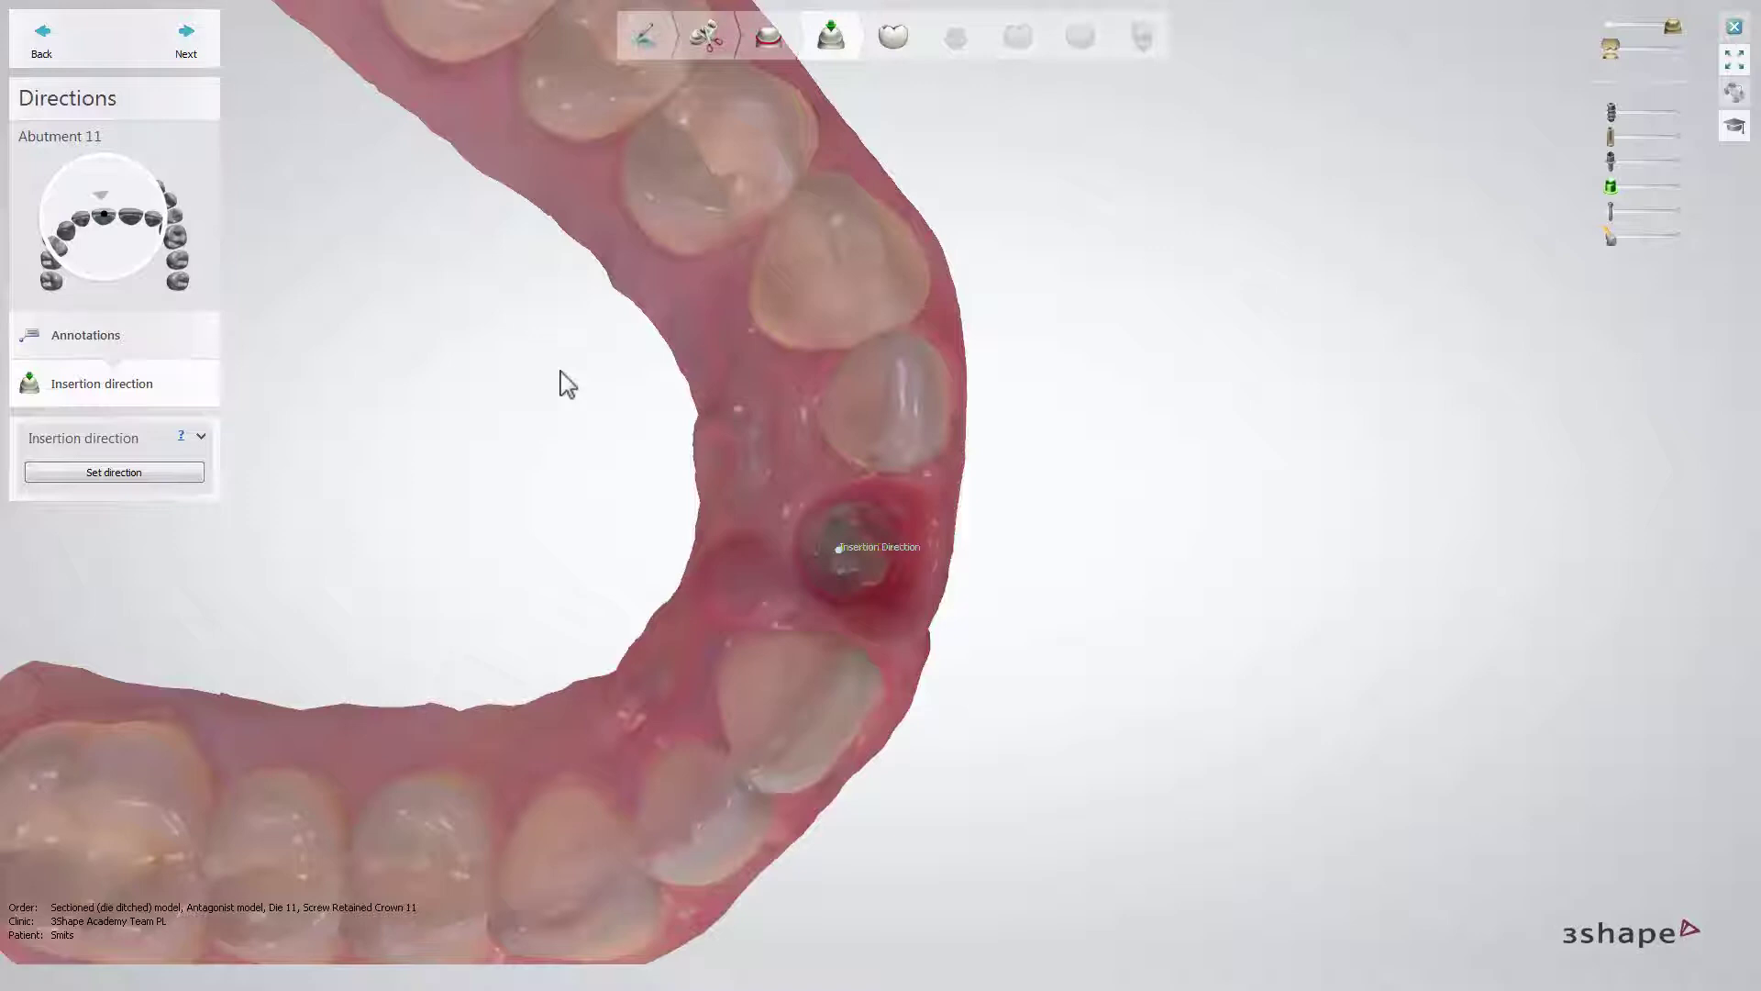
pyautogui.click(161, 470)
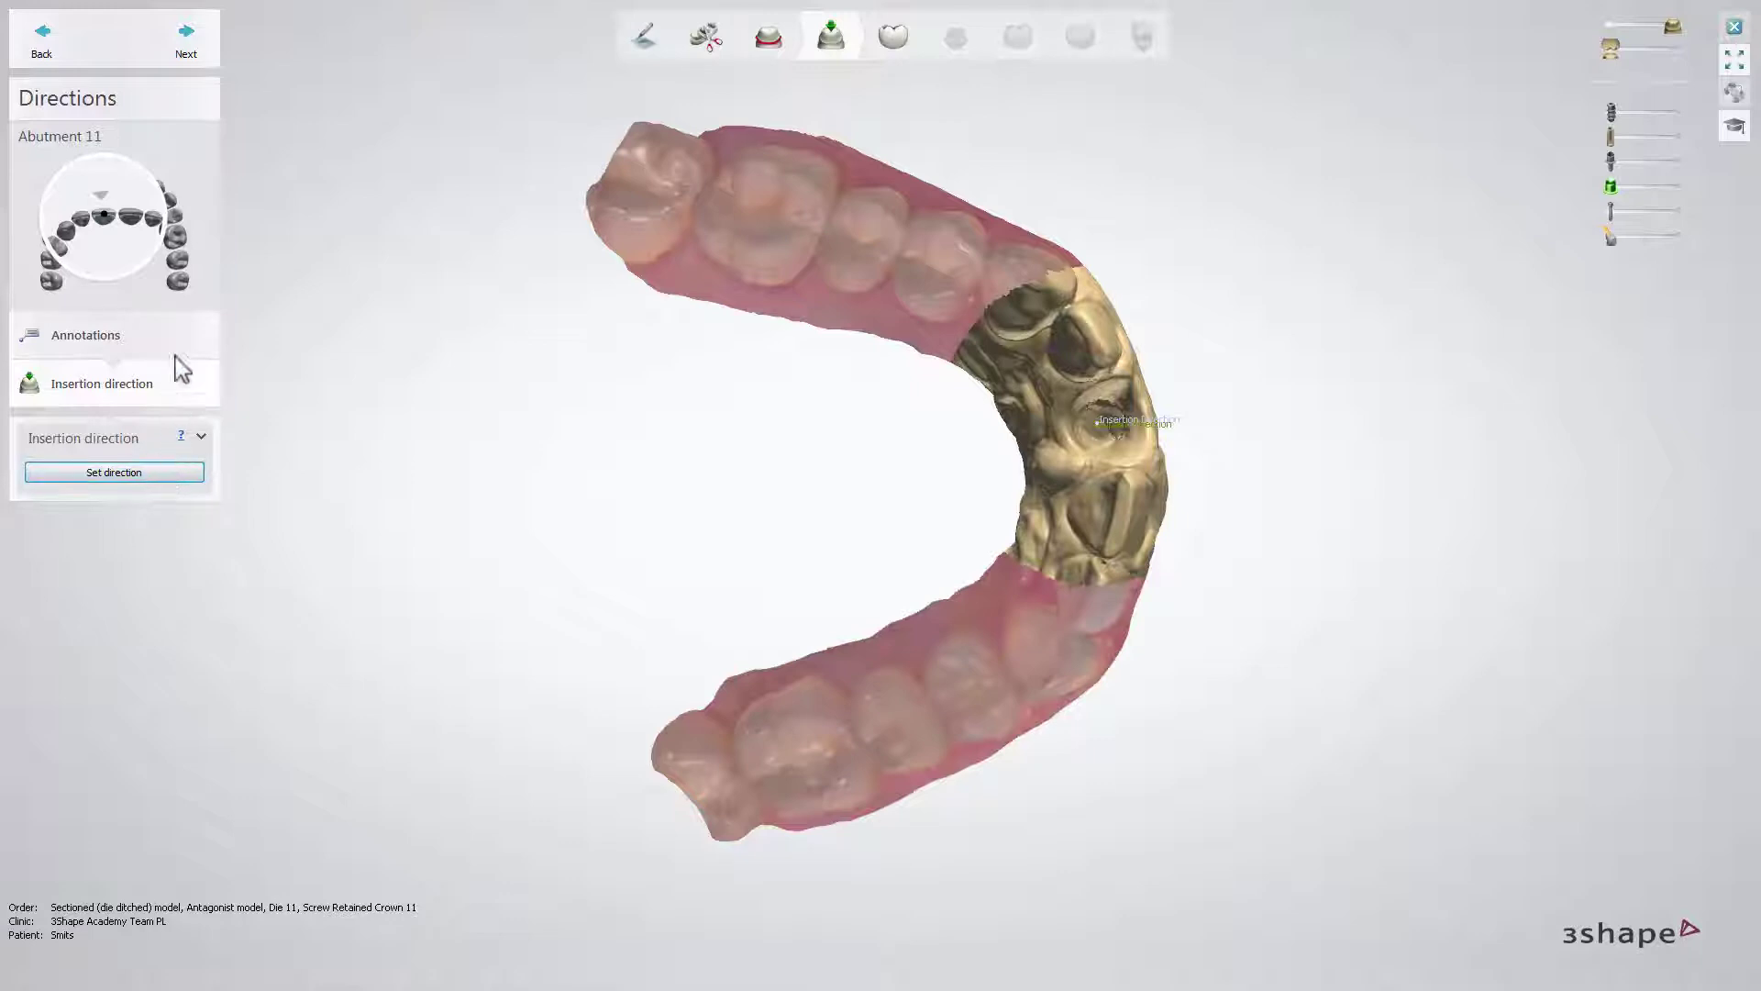
# Auto-place crown 11 in the gap, then mirror its anatomy from scanned tooth 21
pyautogui.click(215, 40)
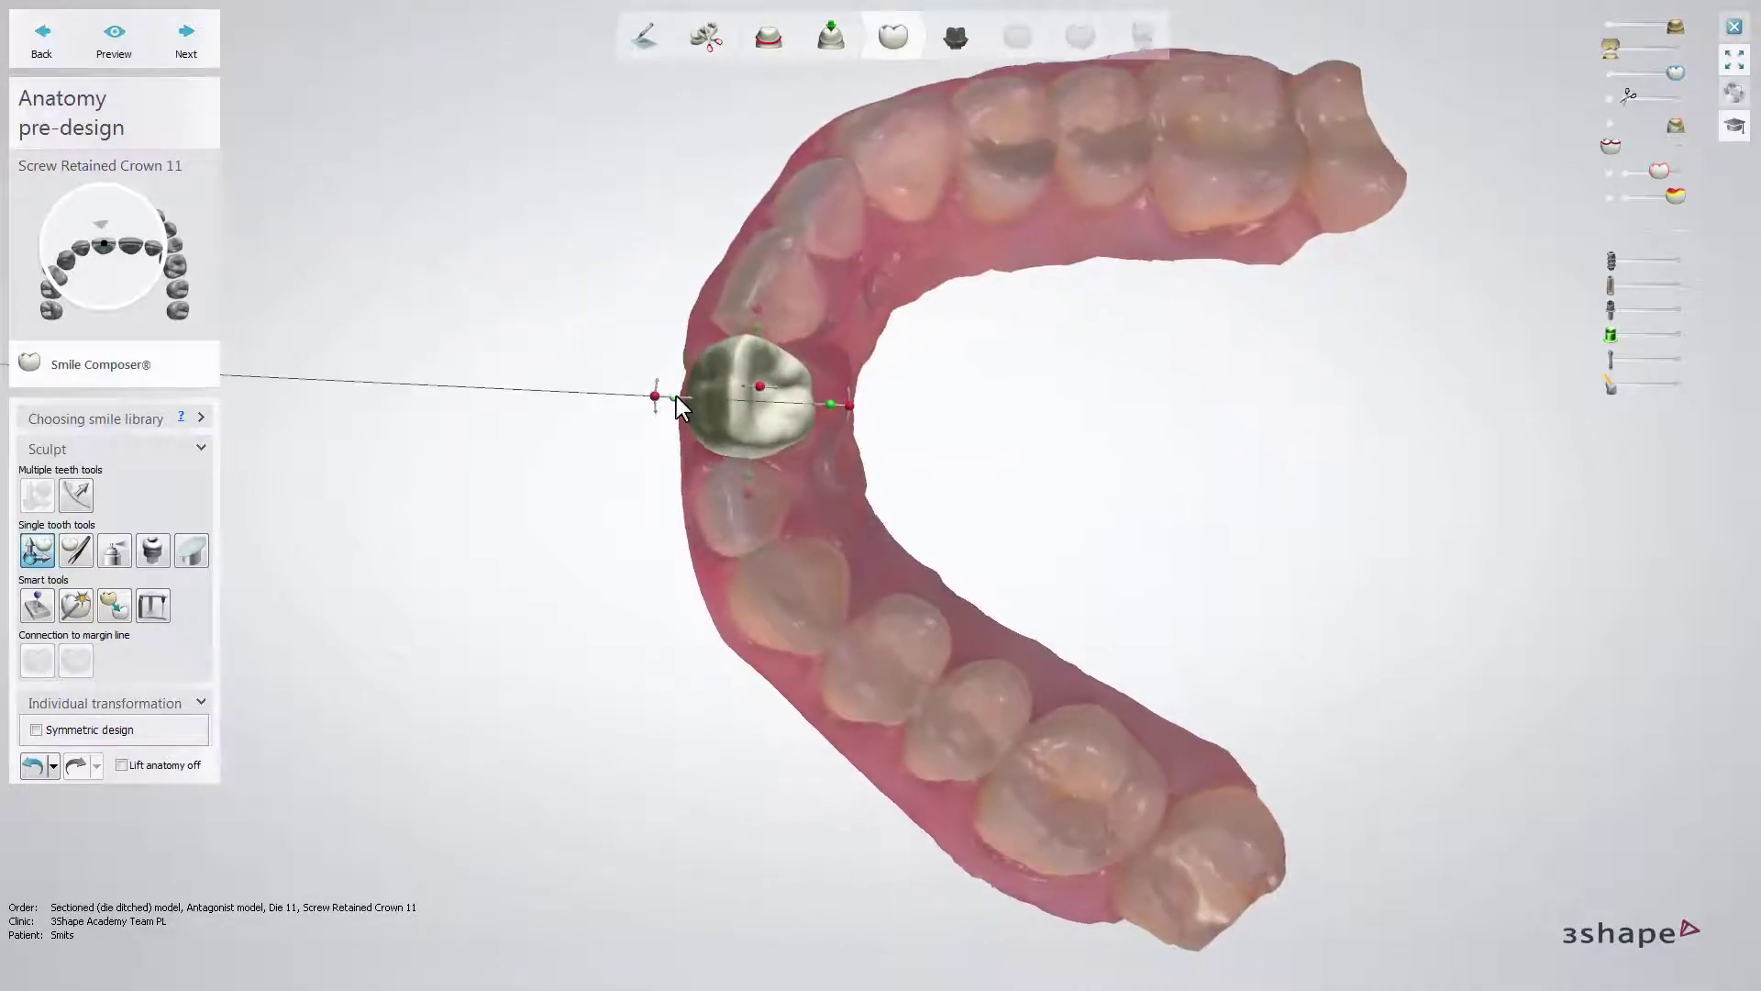
pyautogui.moveTo(675, 396); pyautogui.dragTo(679, 396)
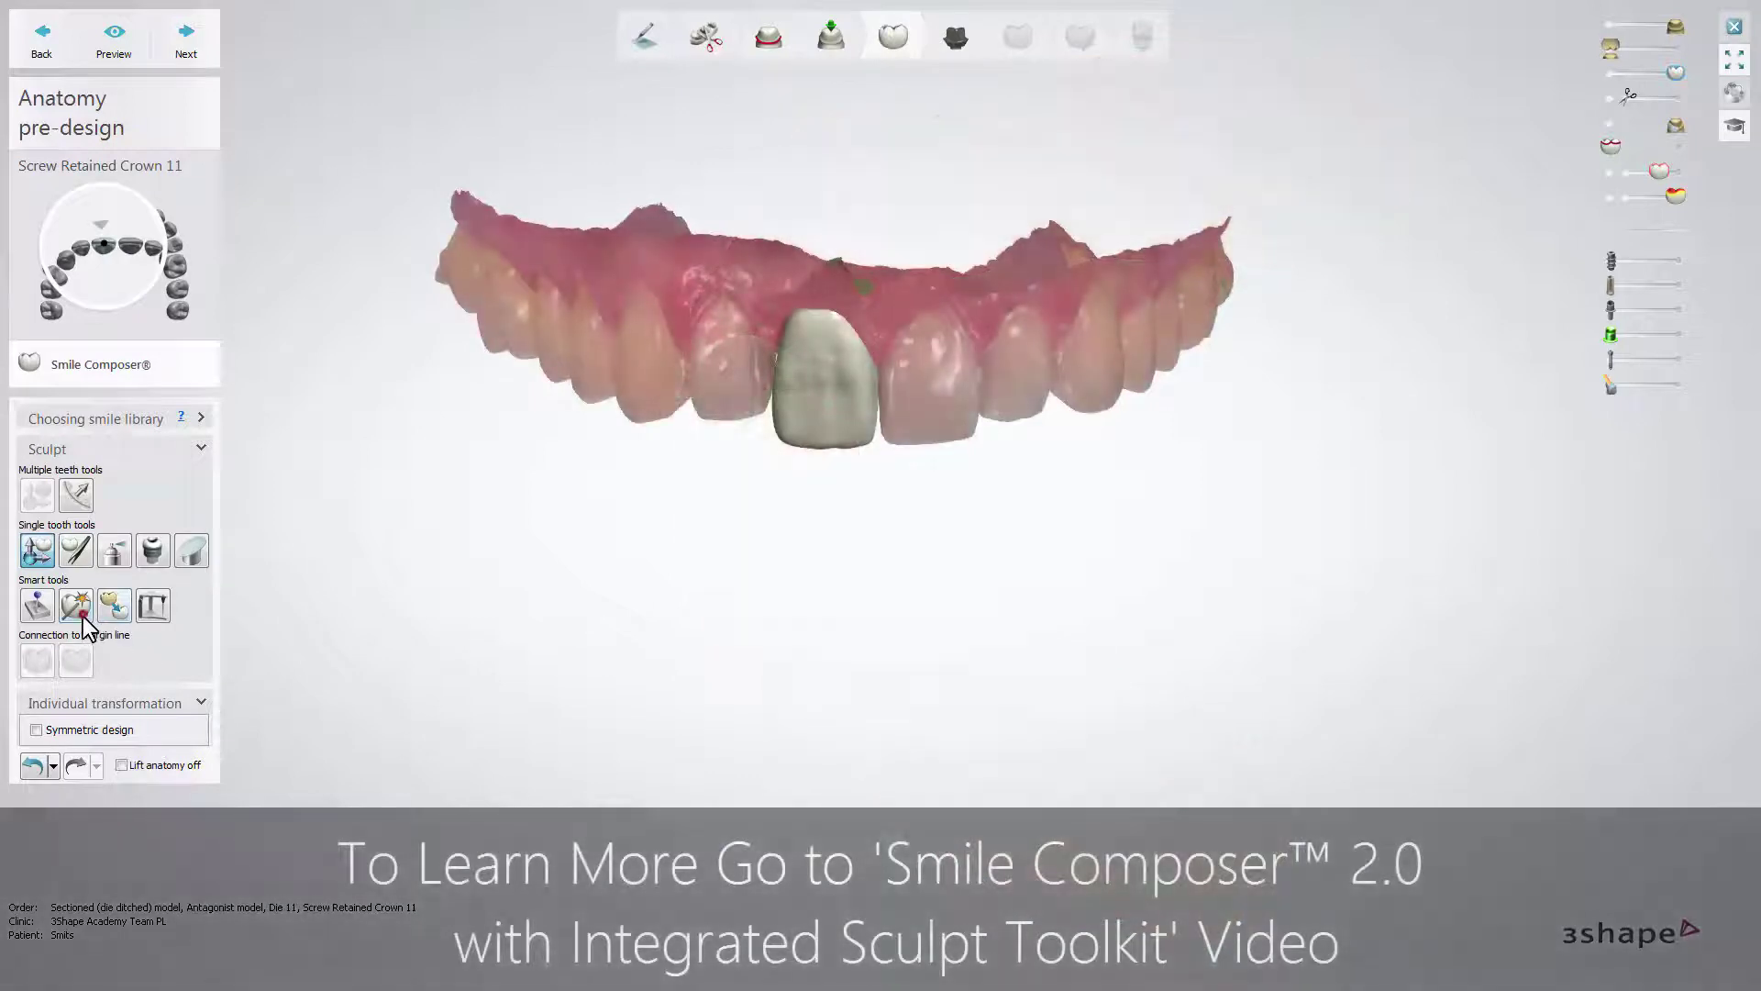
pyautogui.click(83, 617)
pyautogui.click(188, 786)
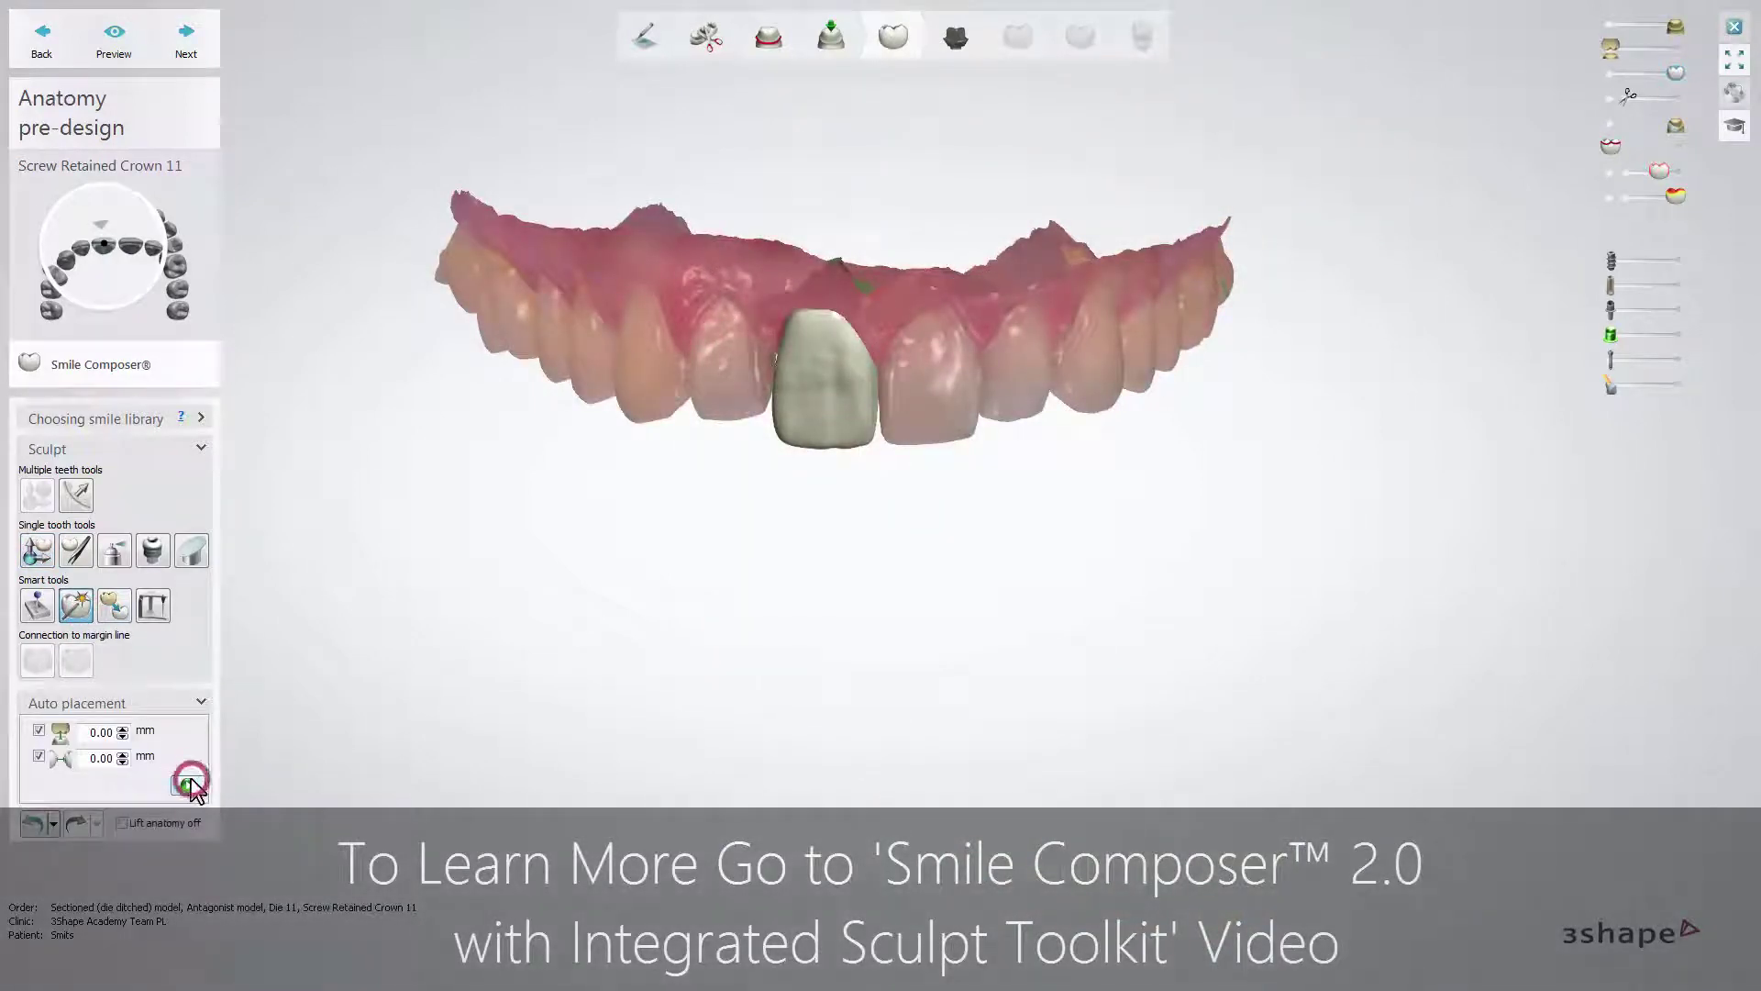
pyautogui.click(118, 616)
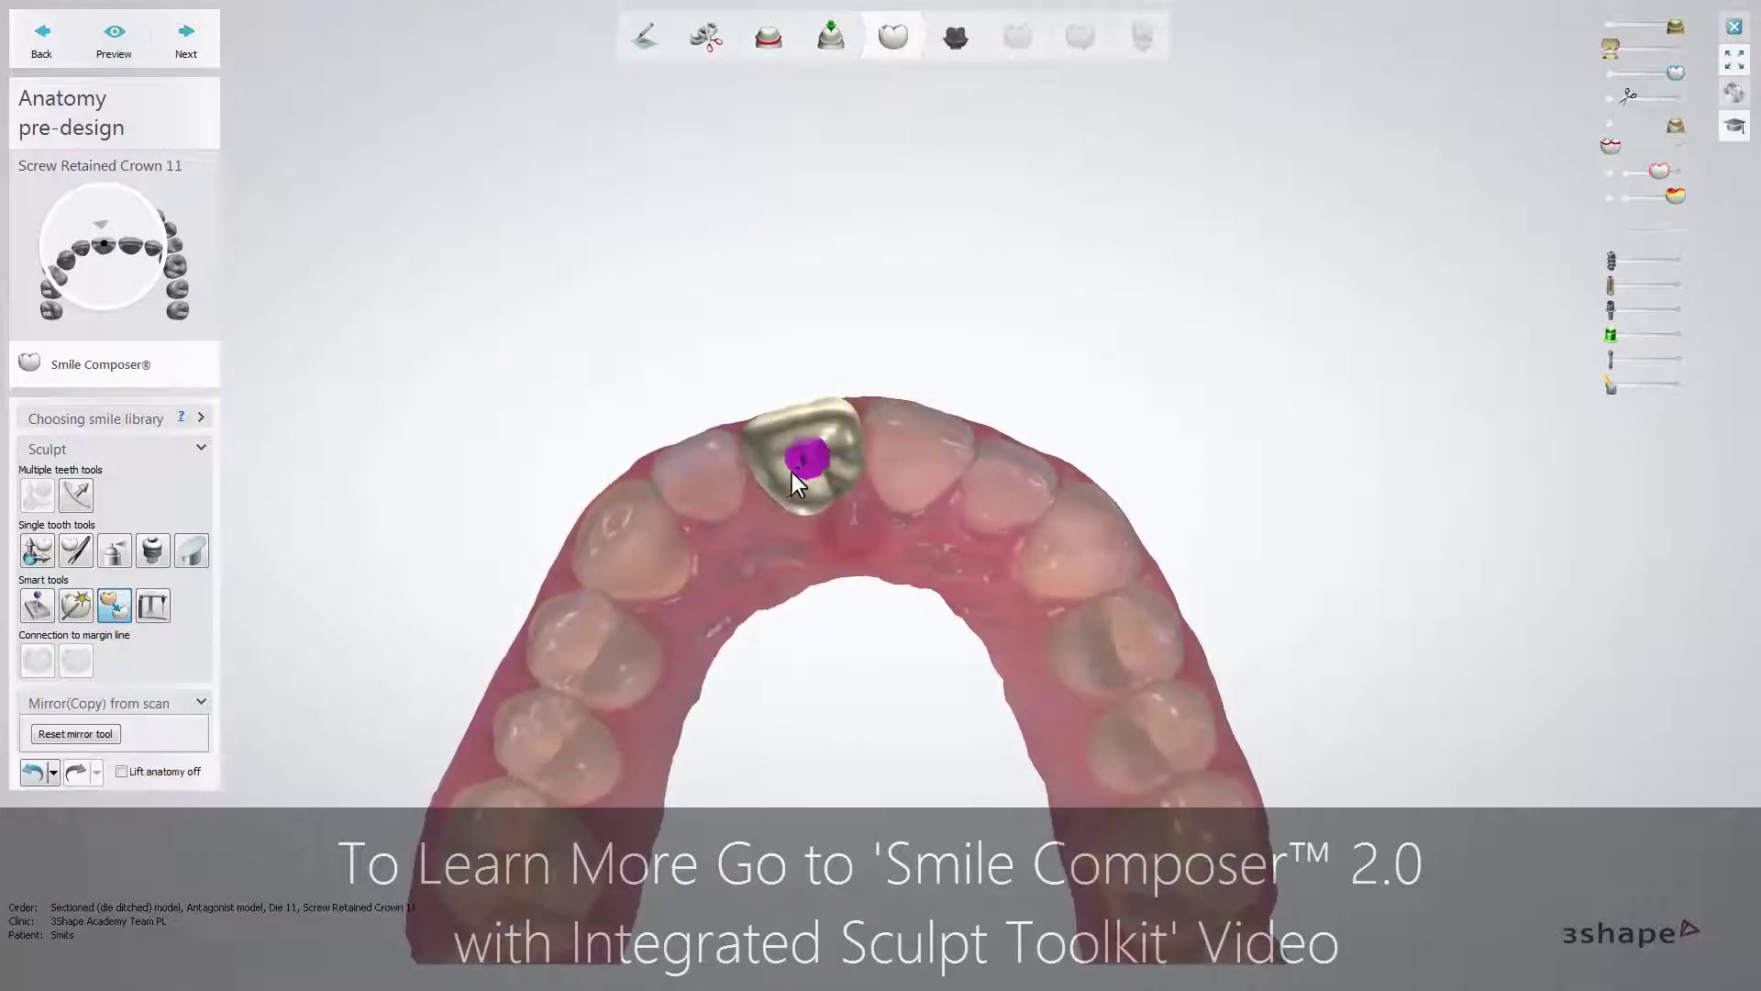
pyautogui.click(905, 448)
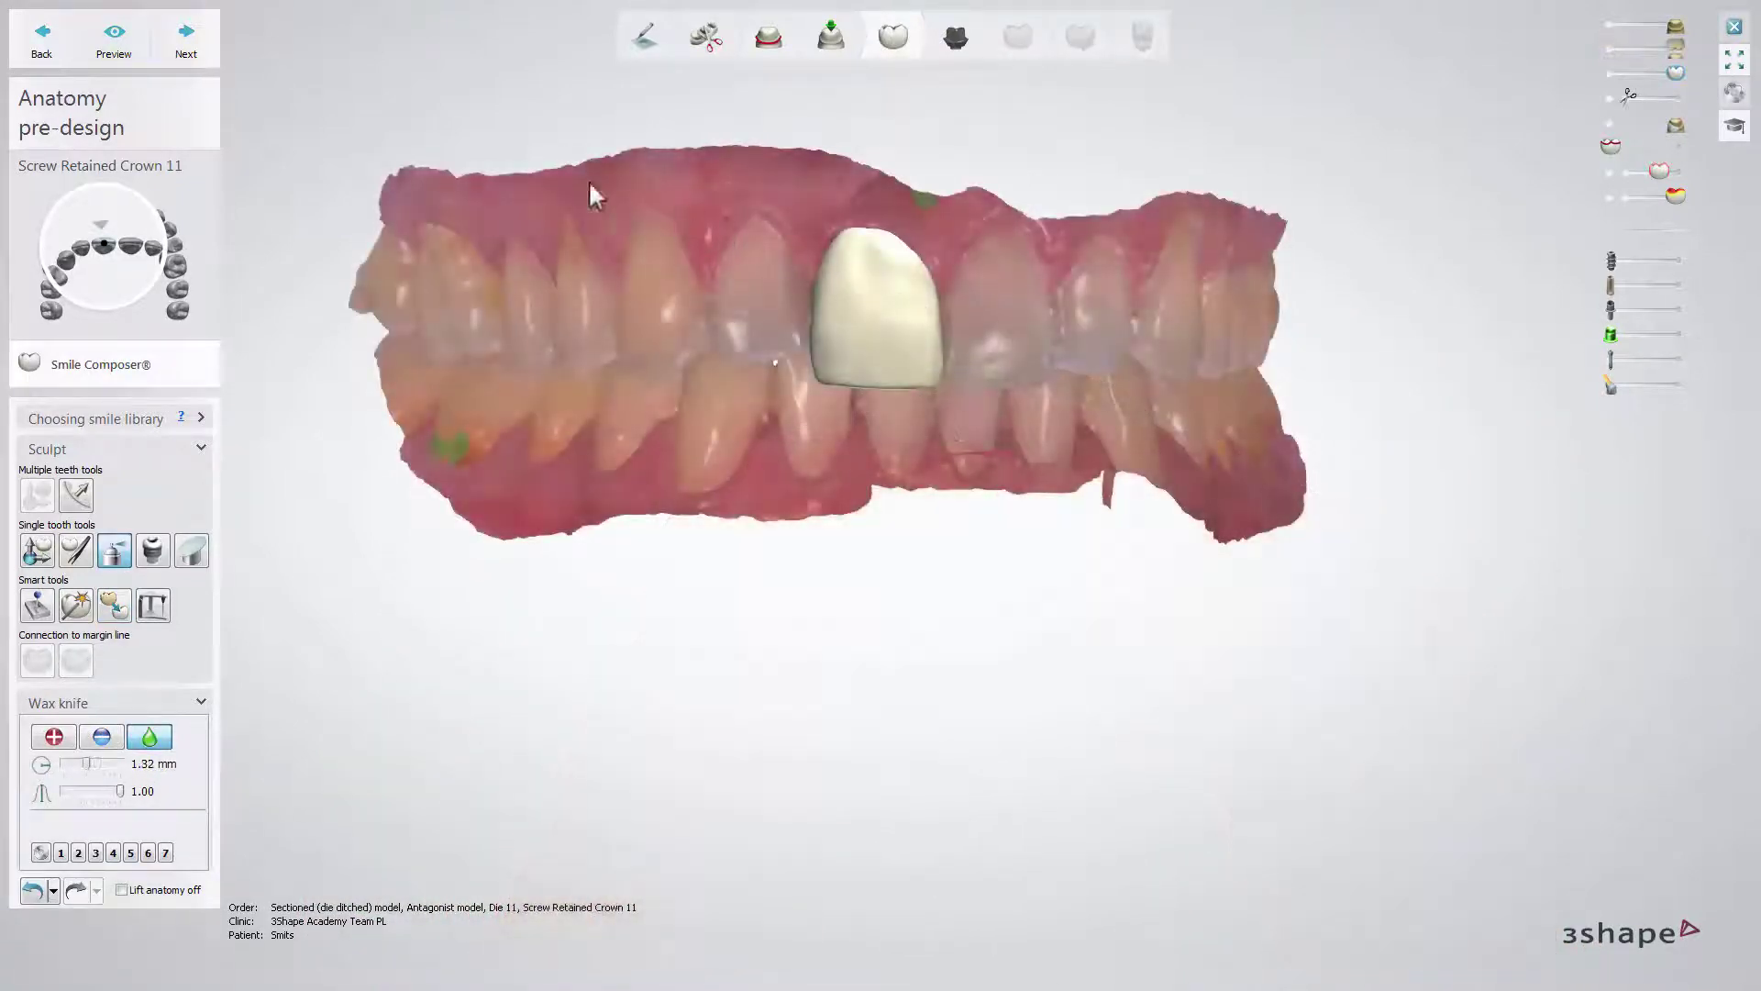
# In the abutment step, drag abutment 11's emergence-profile control points to adjust its outline
pyautogui.click(189, 42)
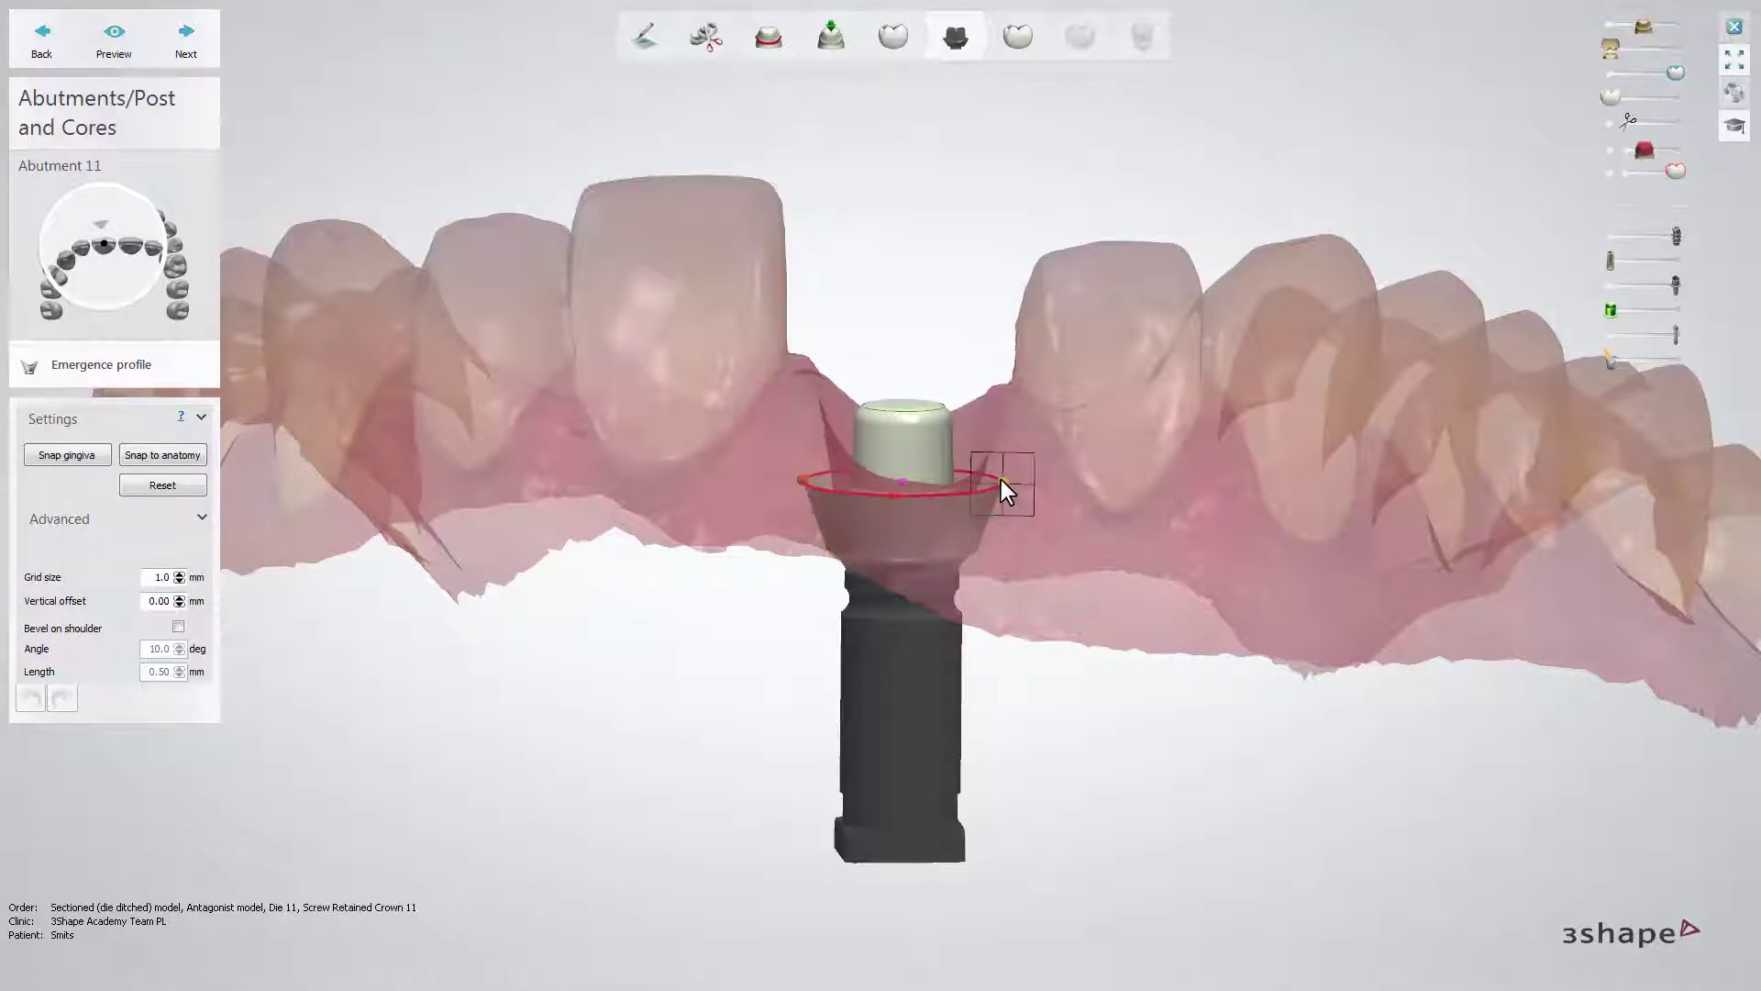
pyautogui.moveTo(1000, 481); pyautogui.dragTo(991, 413)
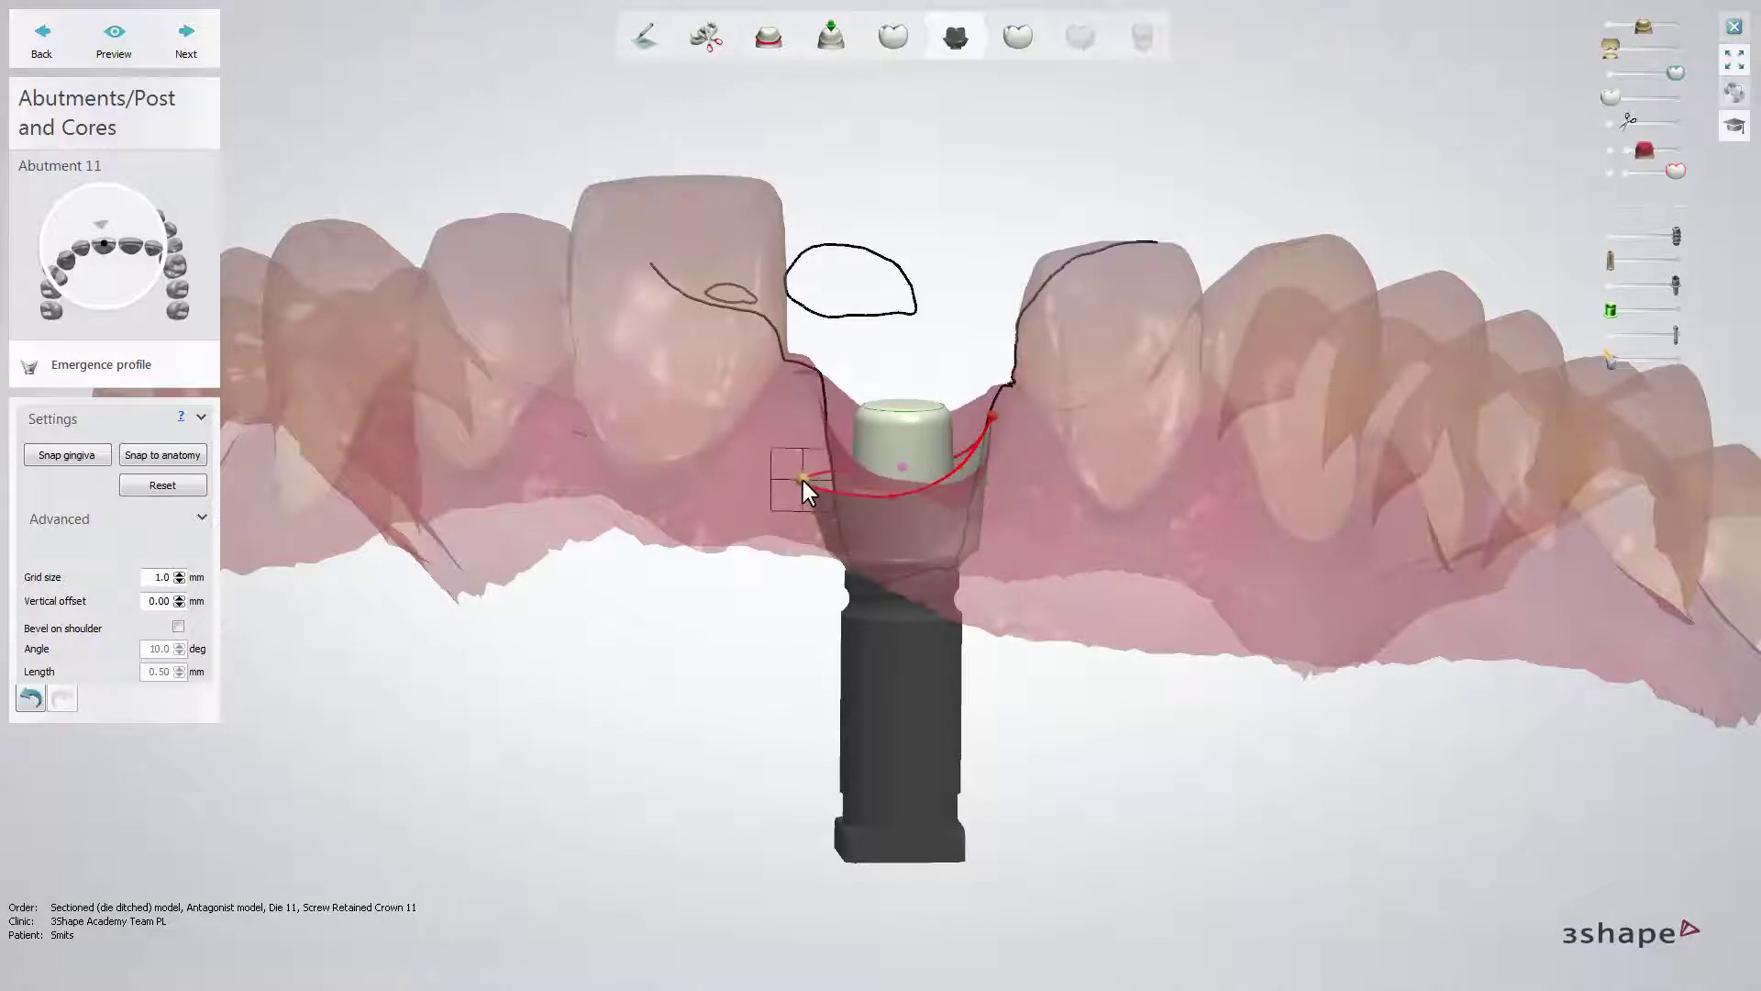
pyautogui.moveTo(804, 481); pyautogui.dragTo(825, 406)
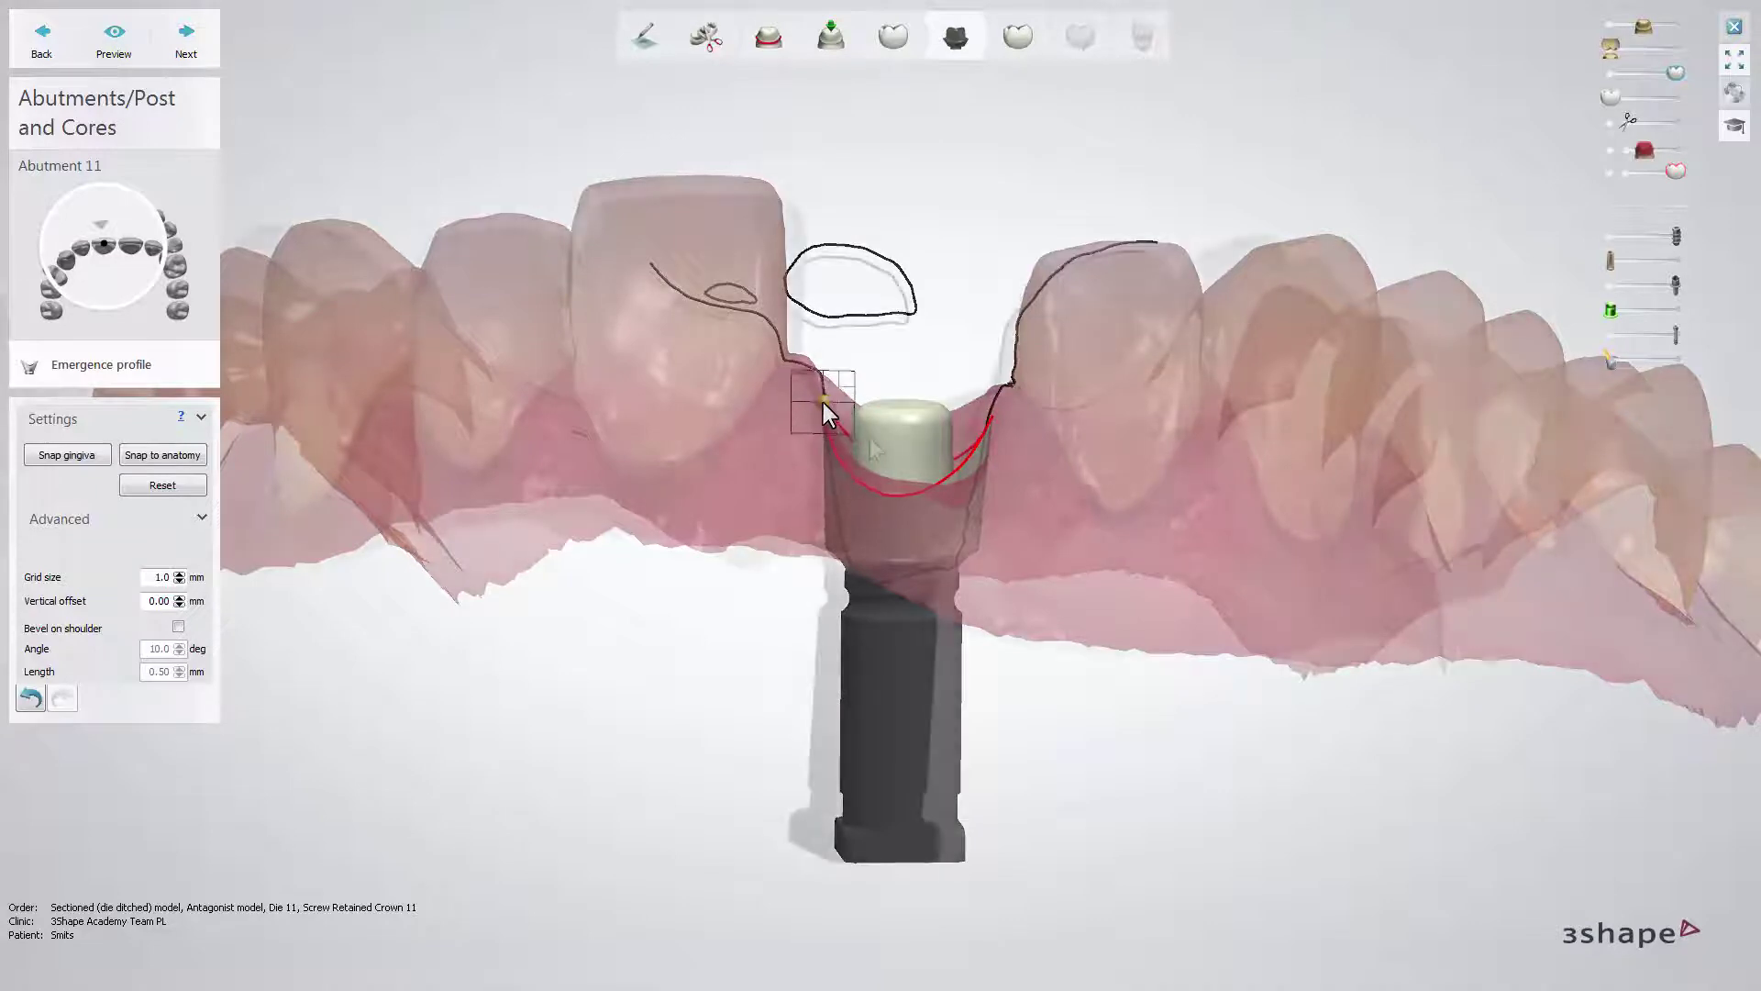
pyautogui.moveTo(824, 404); pyautogui.dragTo(743, 482, button='right')
pyautogui.moveTo(744, 481); pyautogui.dragTo(750, 482)
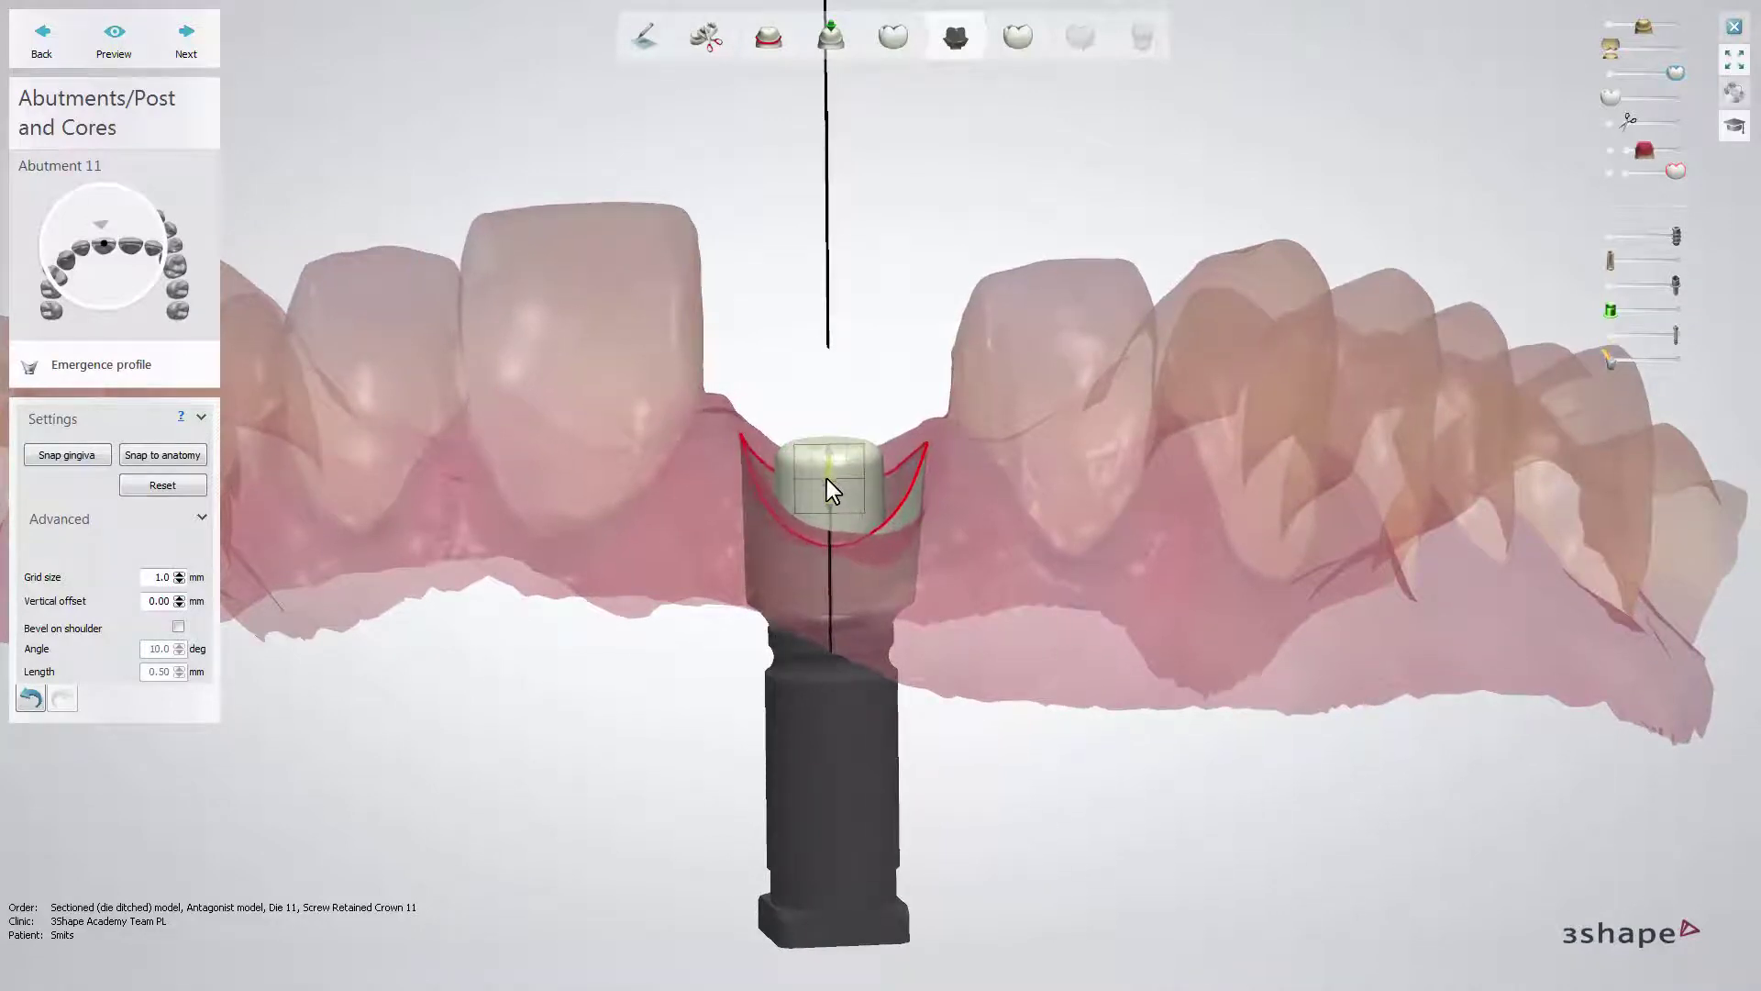
pyautogui.moveTo(826, 488); pyautogui.dragTo(823, 494)
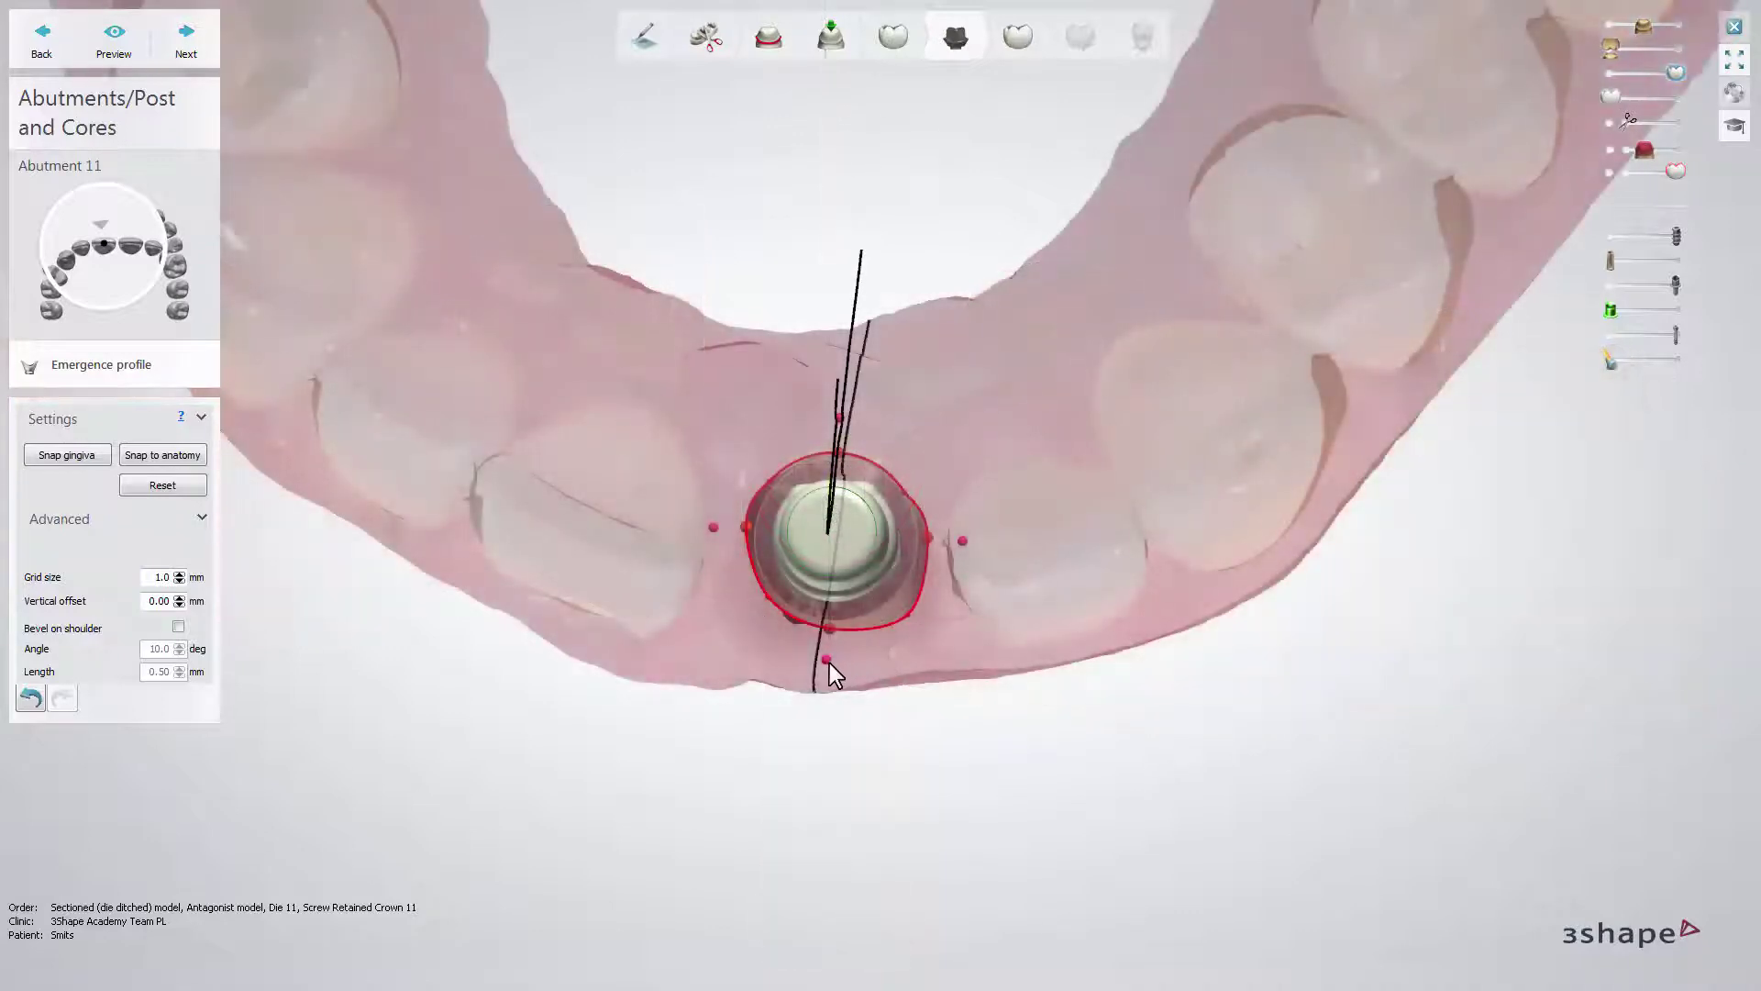
# Move the bottom emergence-profile point and snap the outline to the gingiva
pyautogui.moveTo(829, 663)
pyautogui.mouseDown()
pyautogui.moveTo(776, 650)
pyautogui.moveTo(860, 642)
pyautogui.moveTo(844, 647)
pyautogui.mouseUp()
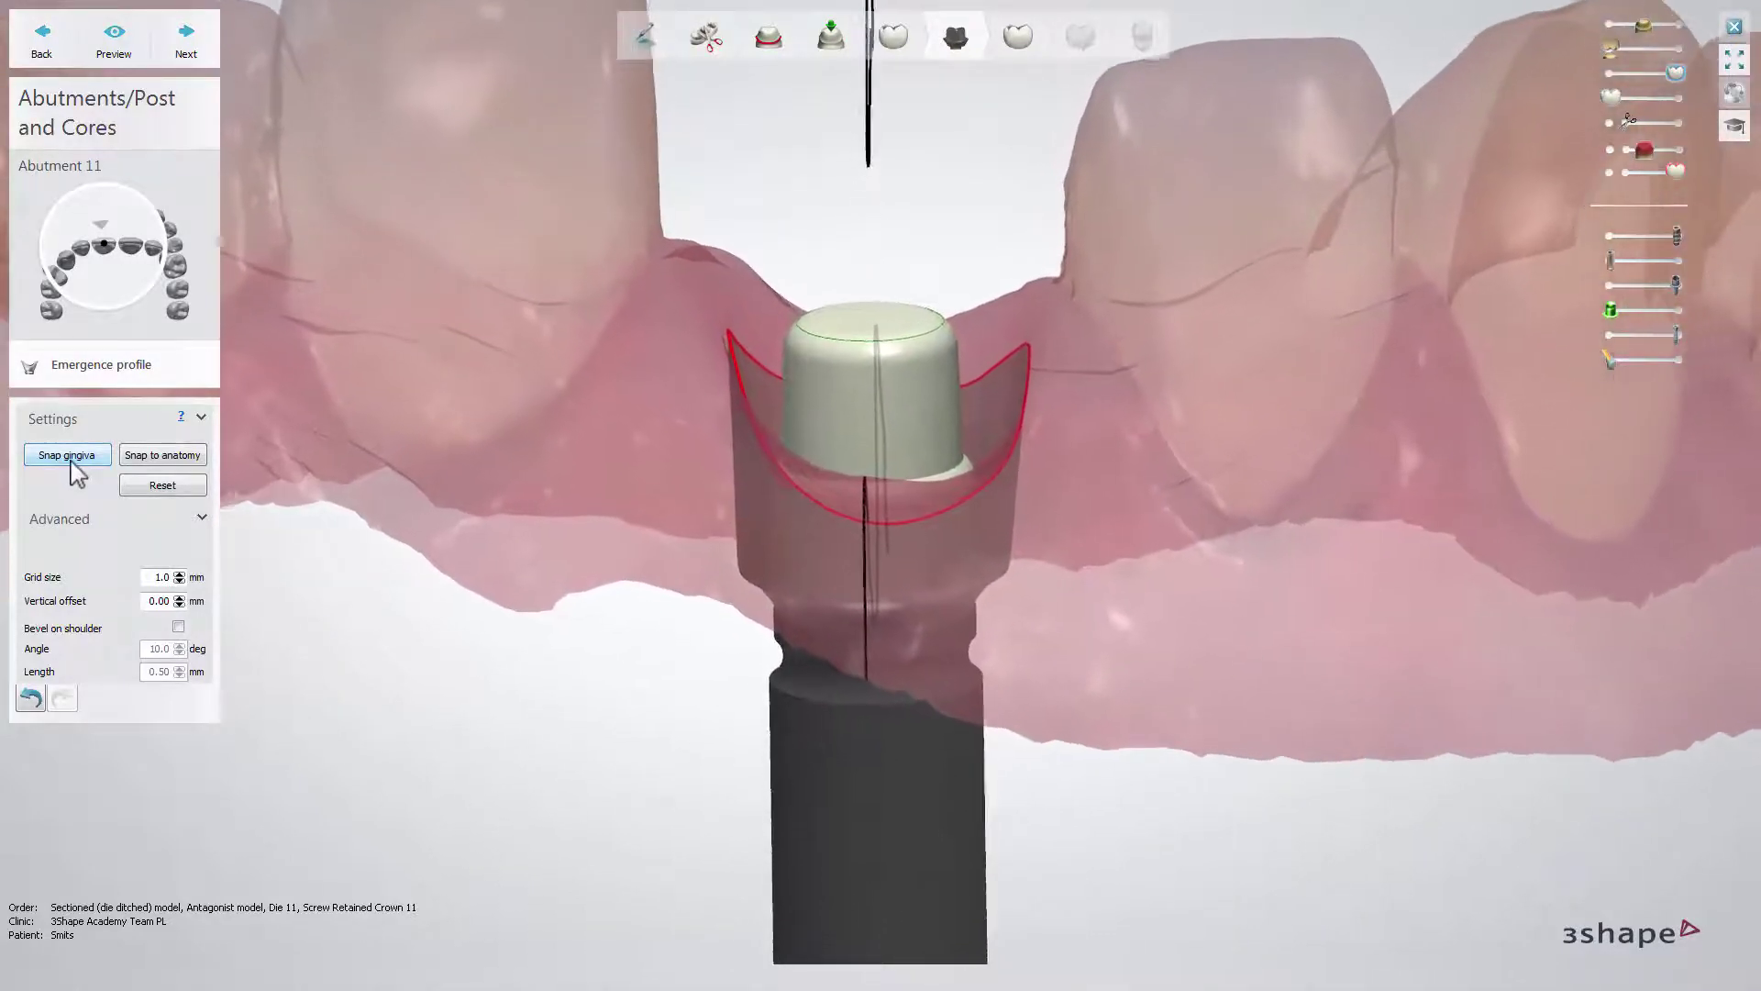
pyautogui.click(71, 459)
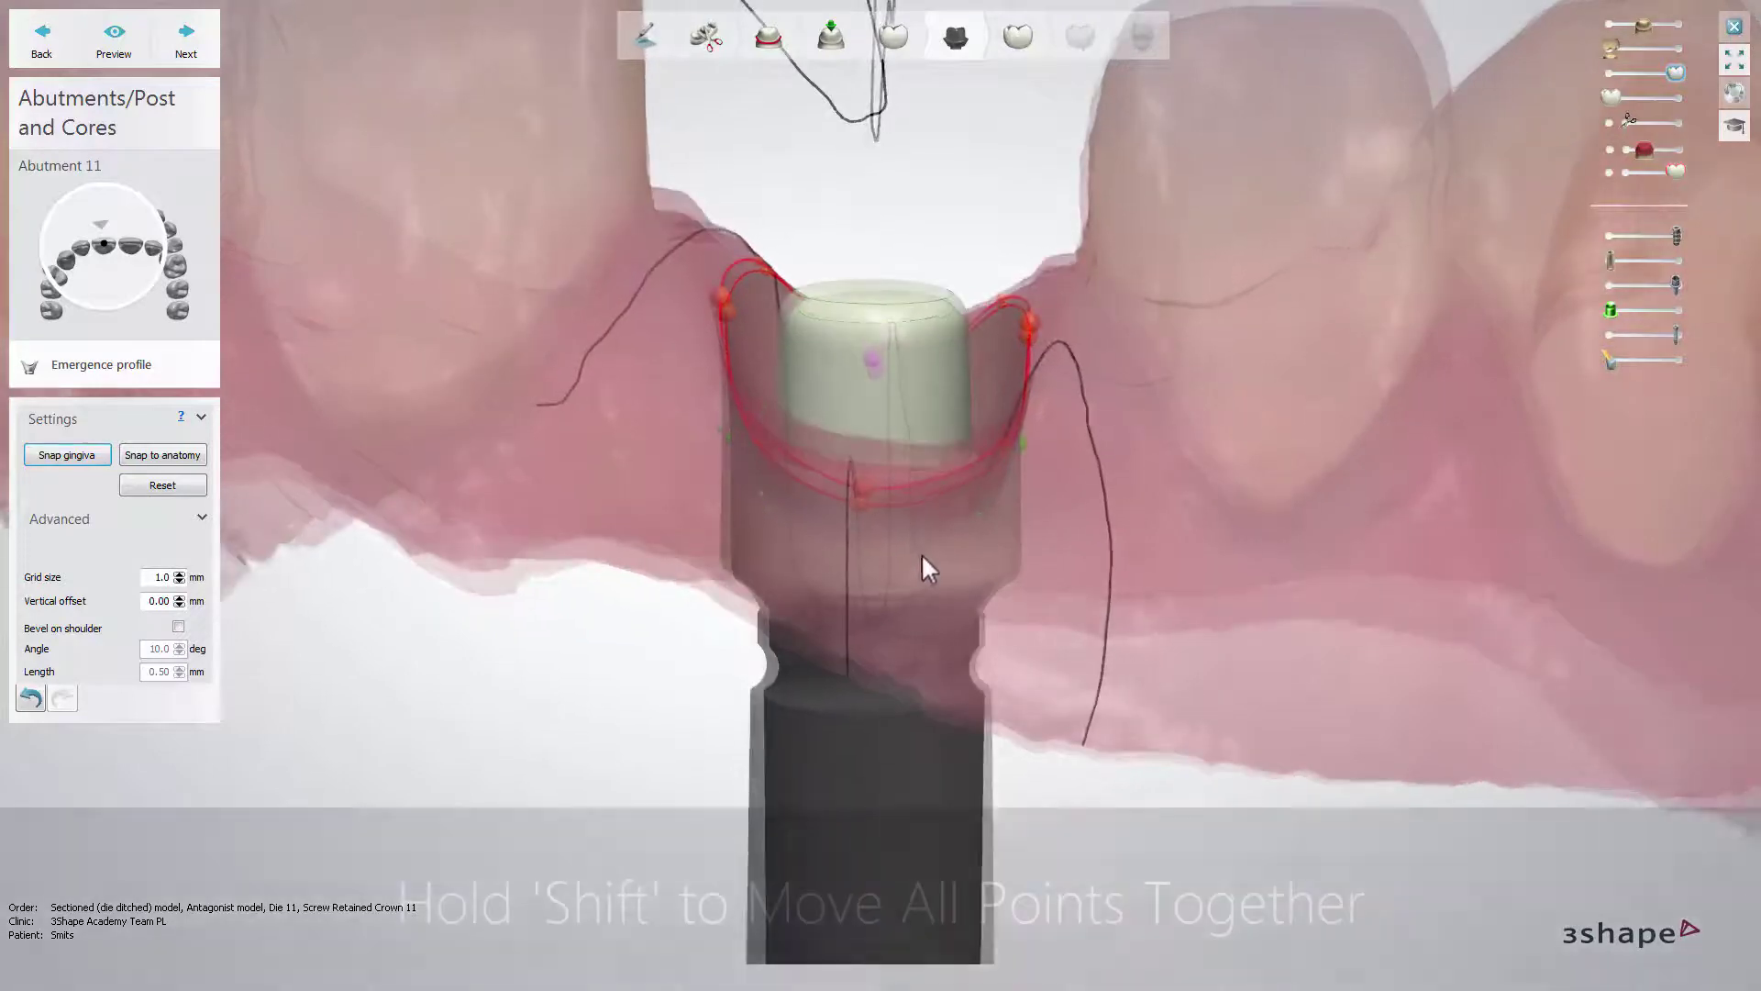
pyautogui.moveTo(1009, 444)
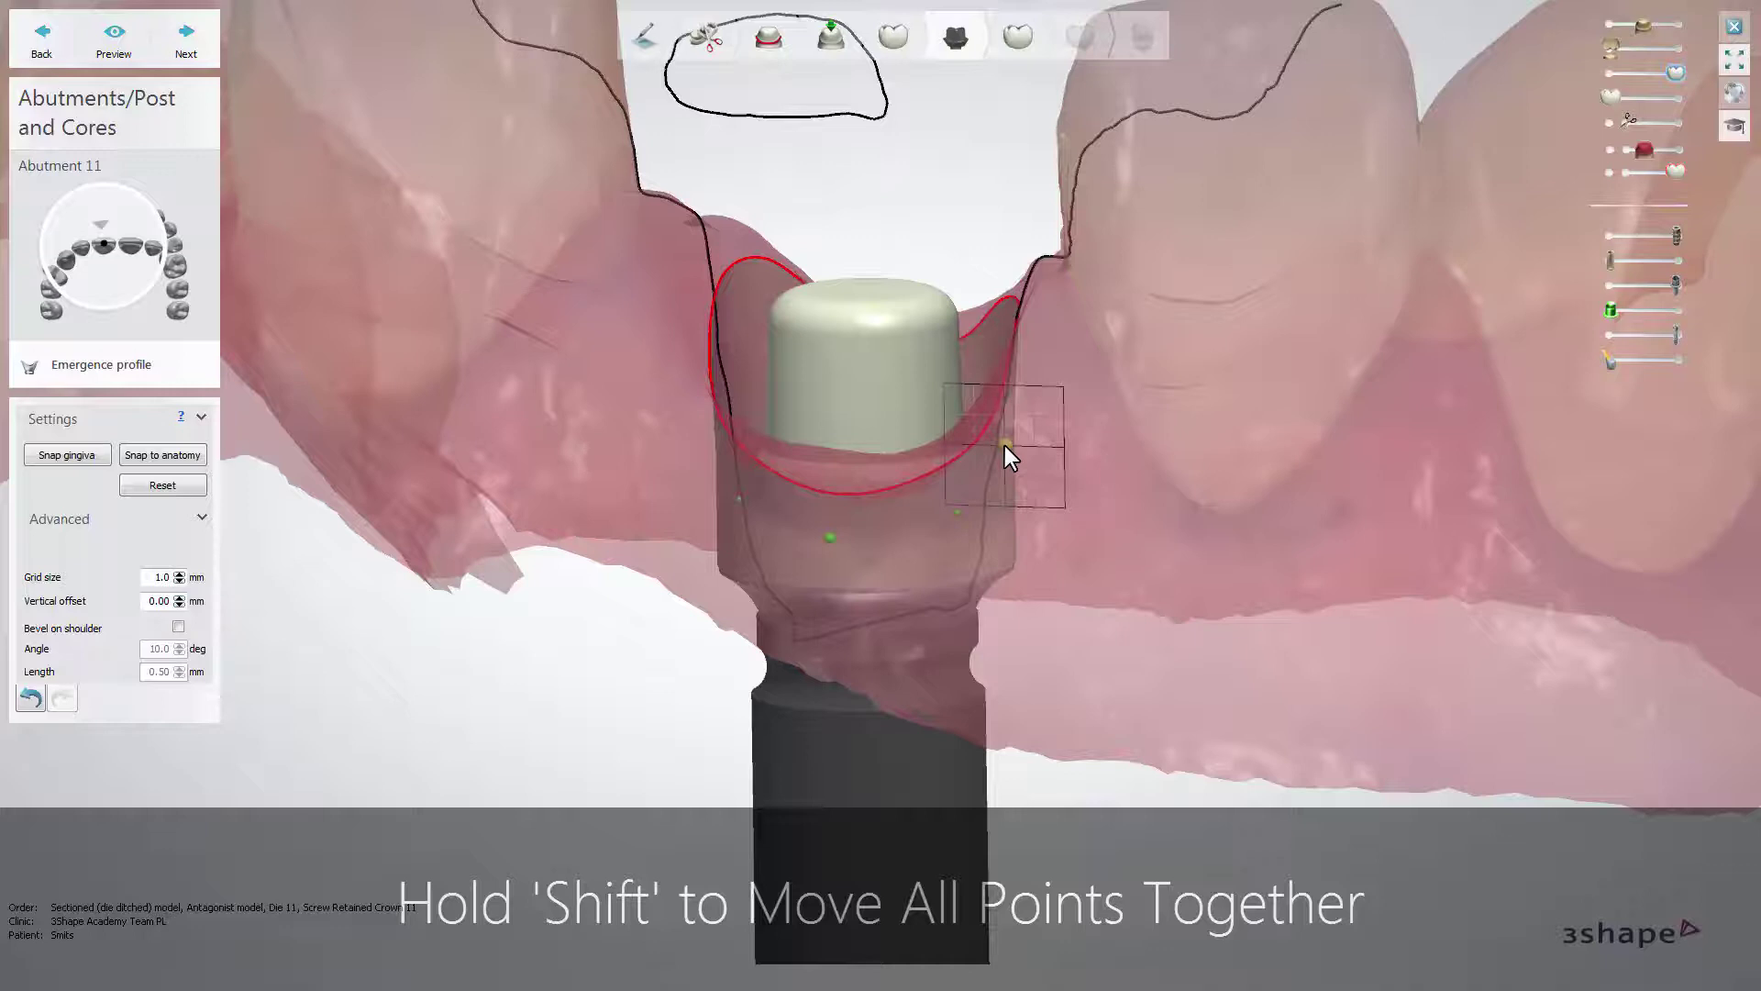
# Add a secondary profile line to abutment 11's emergence profile, adjust it, then delete it
pyautogui.moveTo(1005, 446); pyautogui.dragTo(1003, 439)
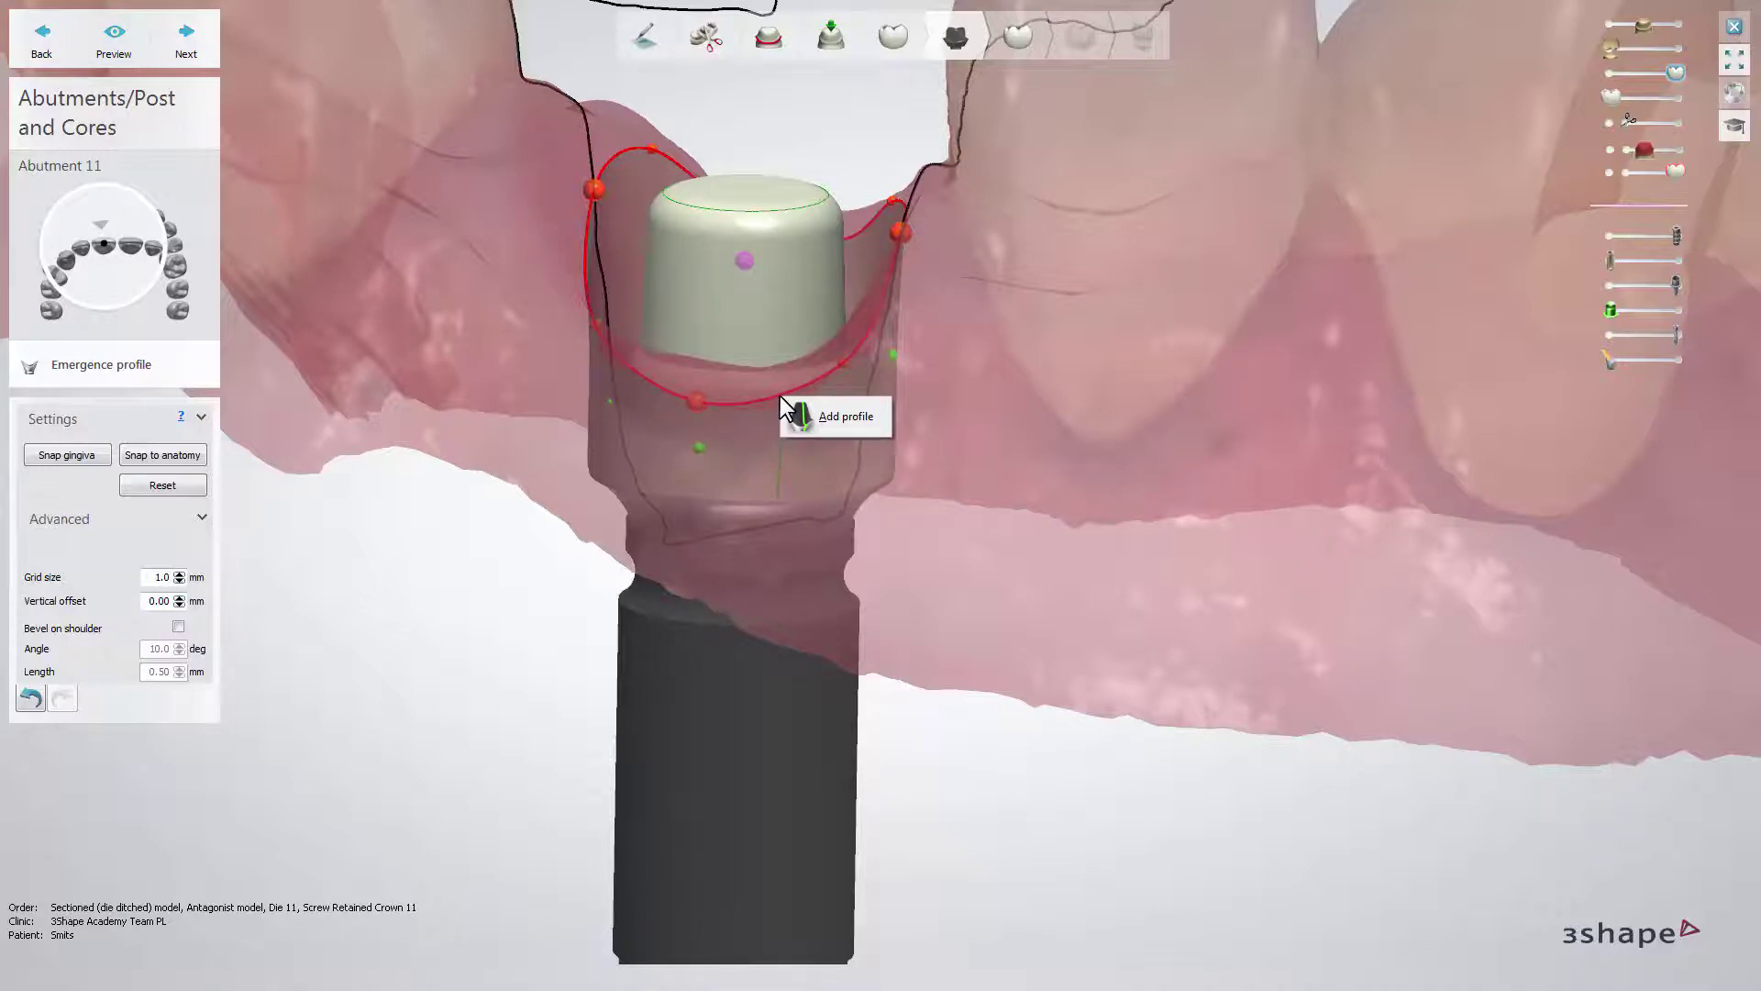
pyautogui.click(824, 416)
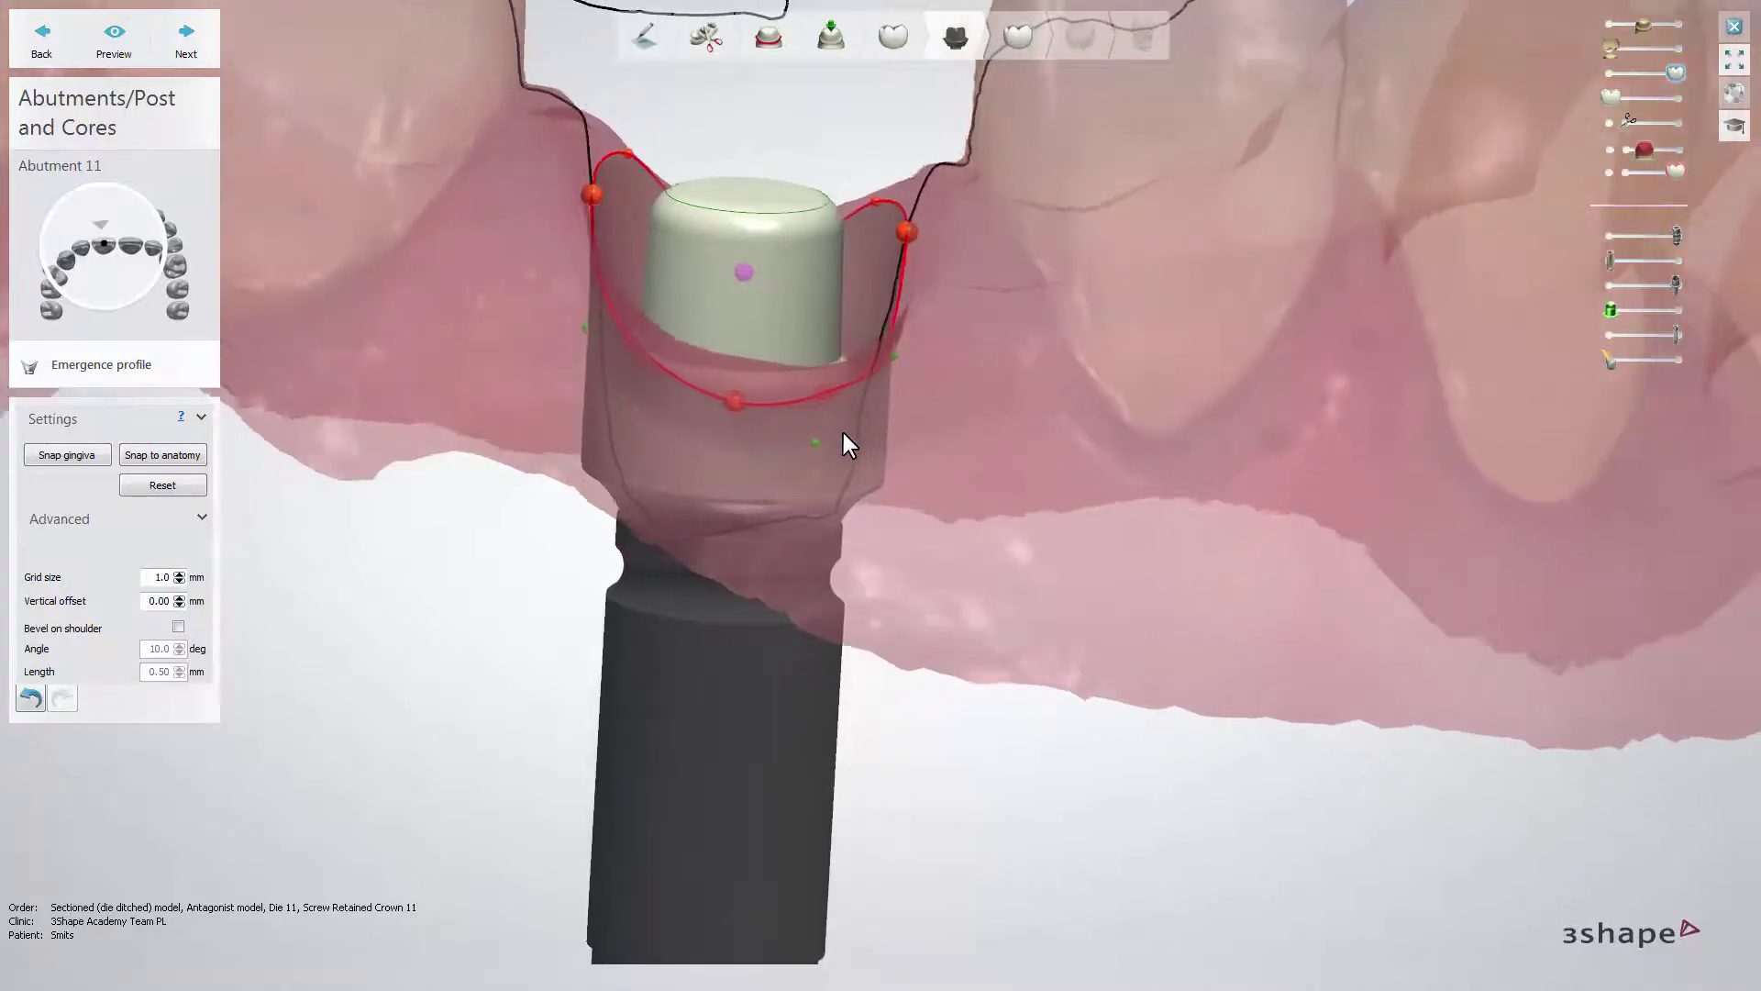
pyautogui.moveTo(855, 435)
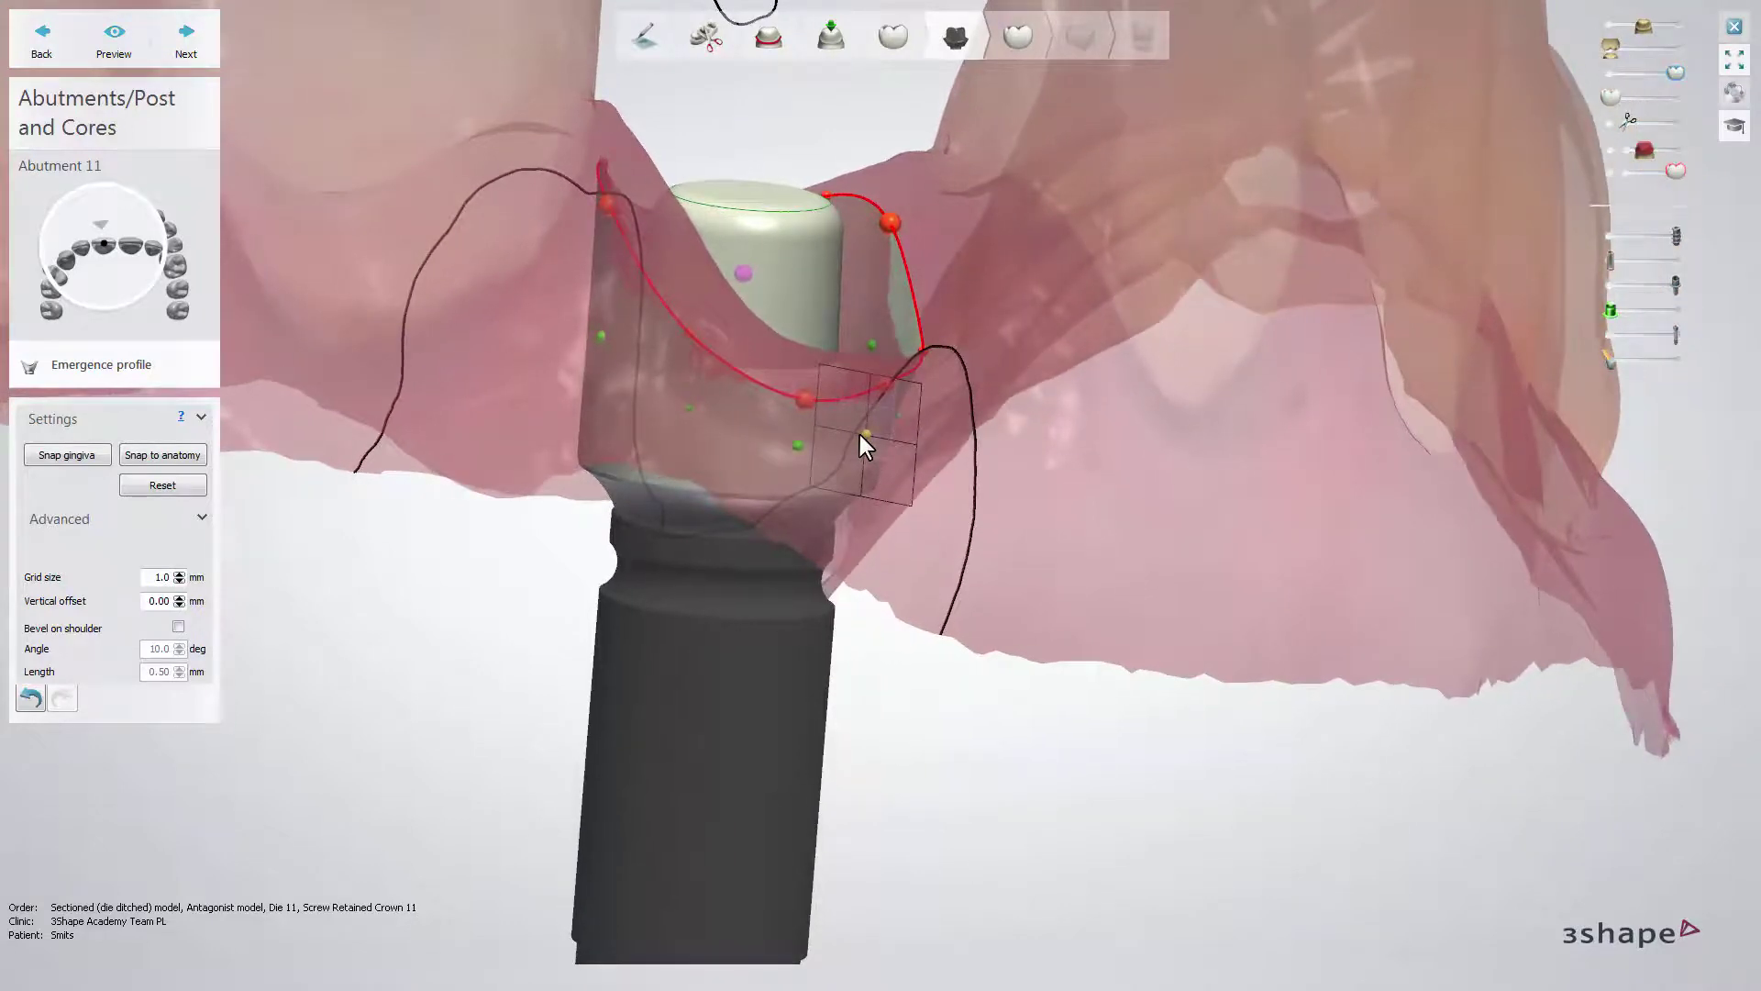
pyautogui.moveTo(863, 435); pyautogui.dragTo(868, 435)
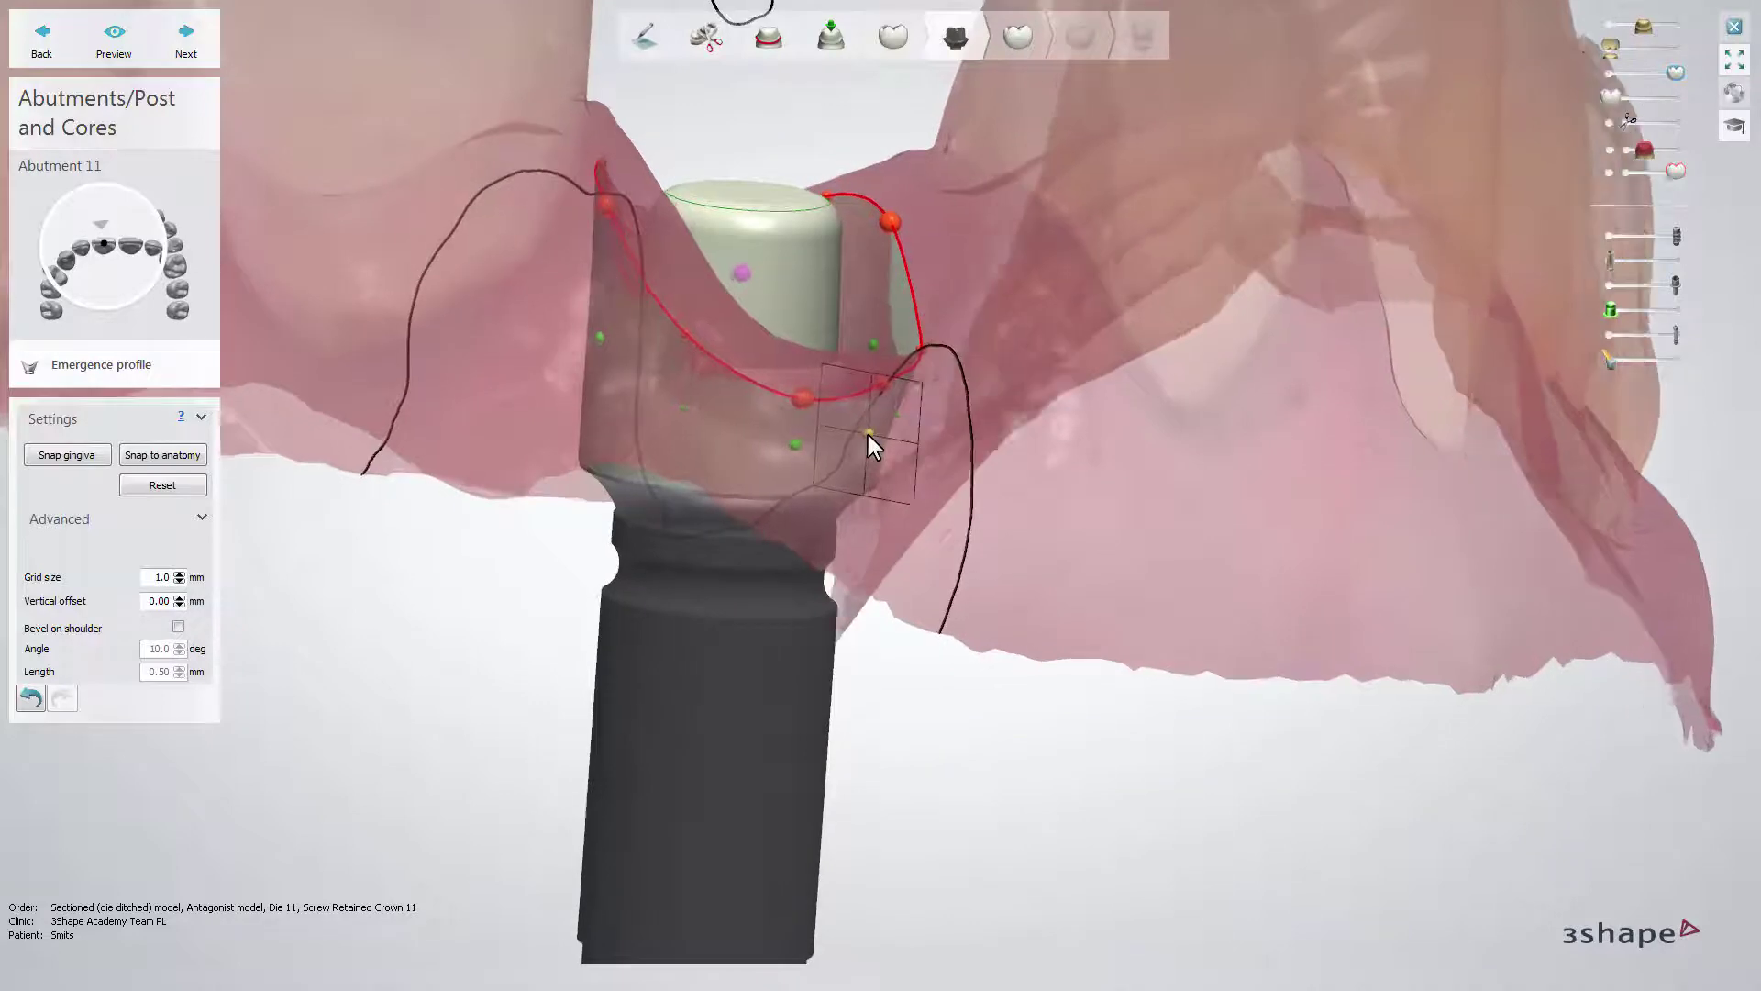
pyautogui.hotkey('ctrl', 'z')
pyautogui.rightClick(880, 410)
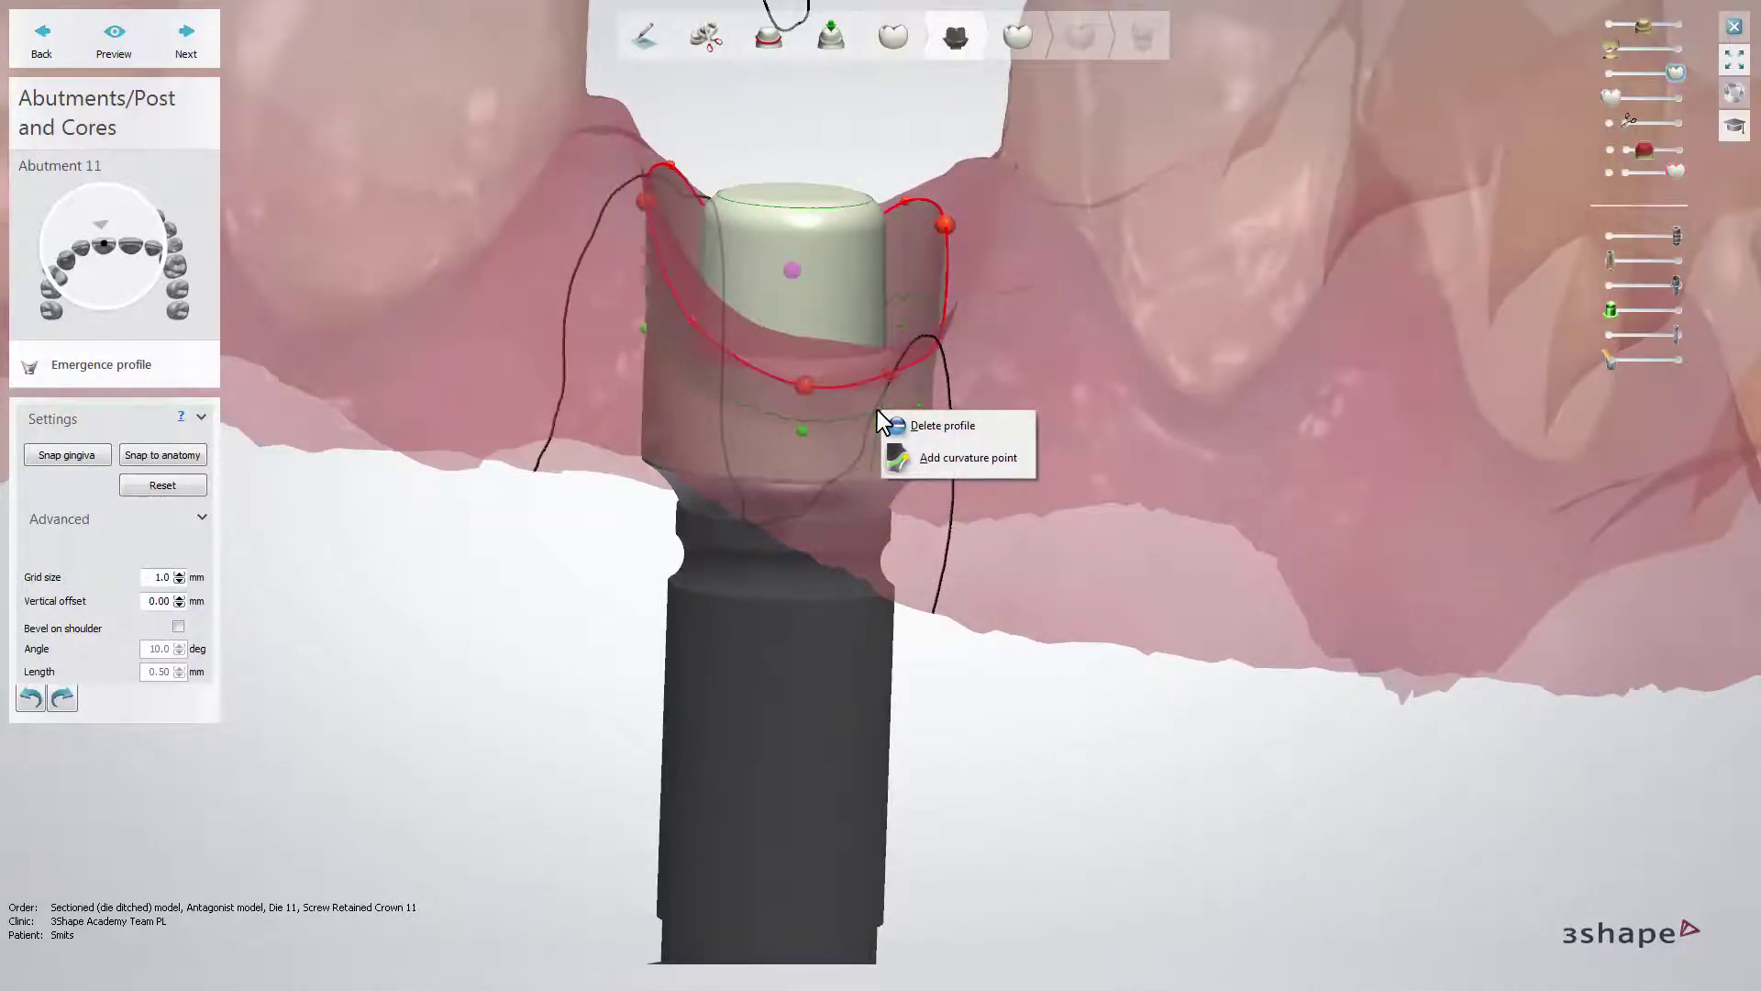
pyautogui.click(923, 425)
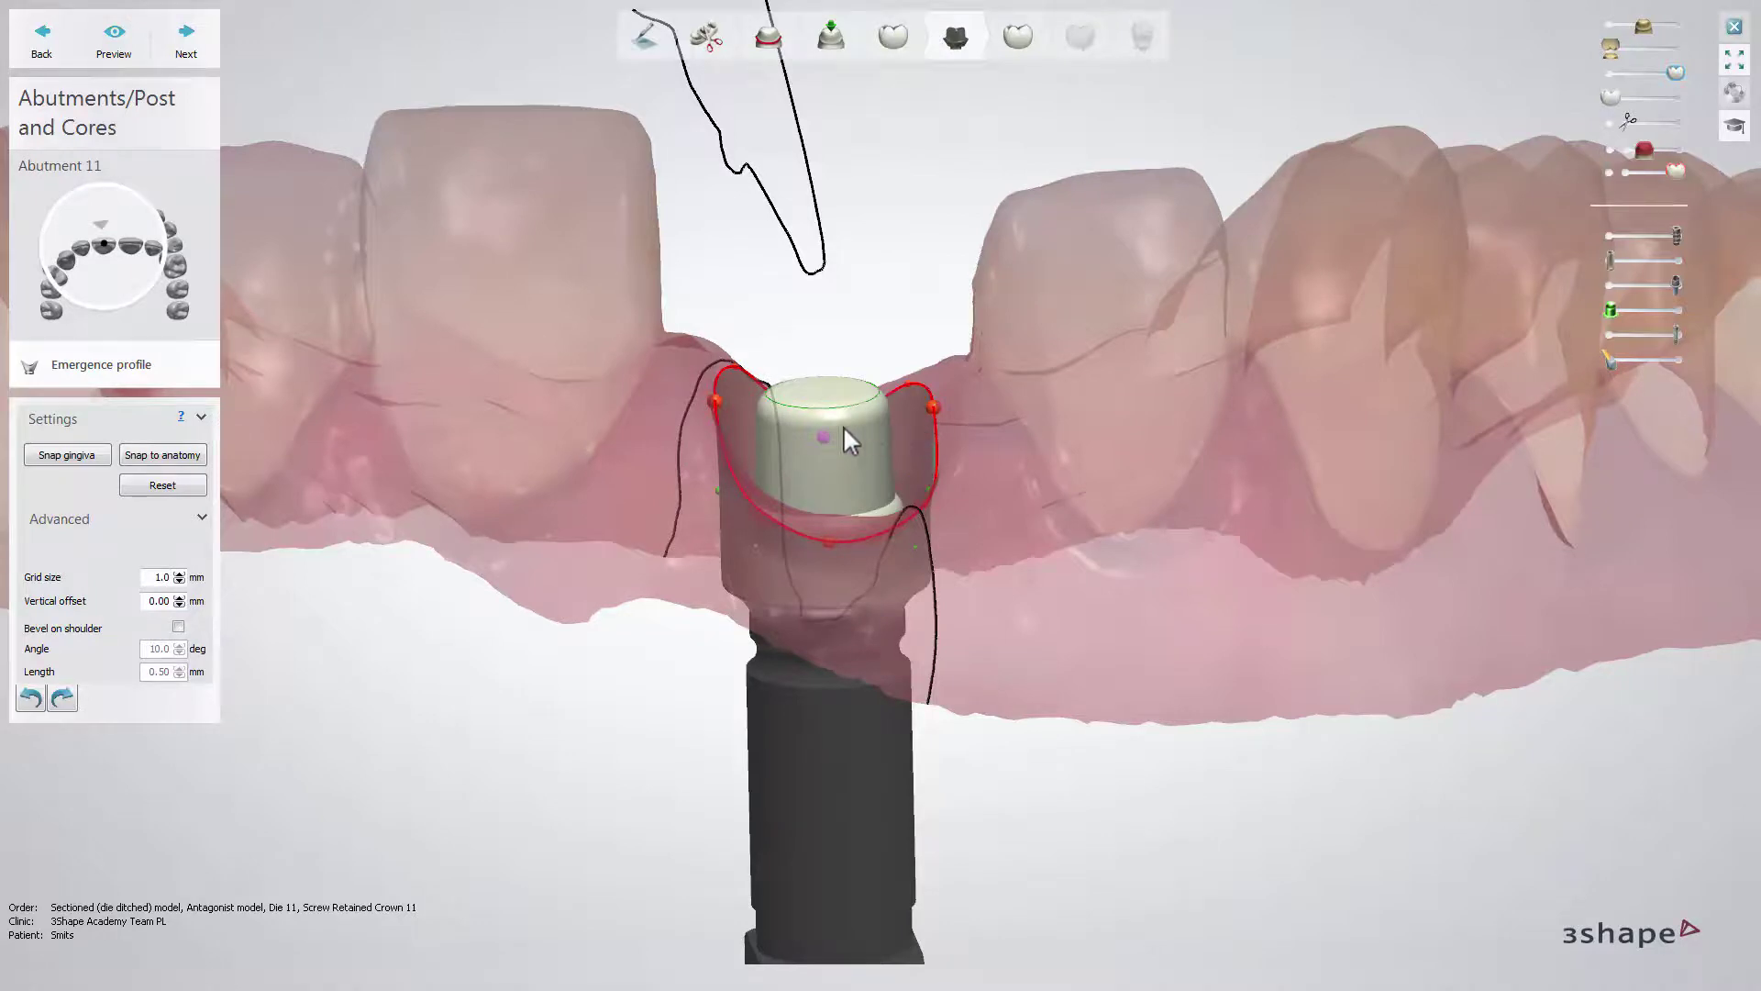
# Snap abutment 11's emergence profile to the tooth anatomy, then to the gingiva
pyautogui.click(200, 459)
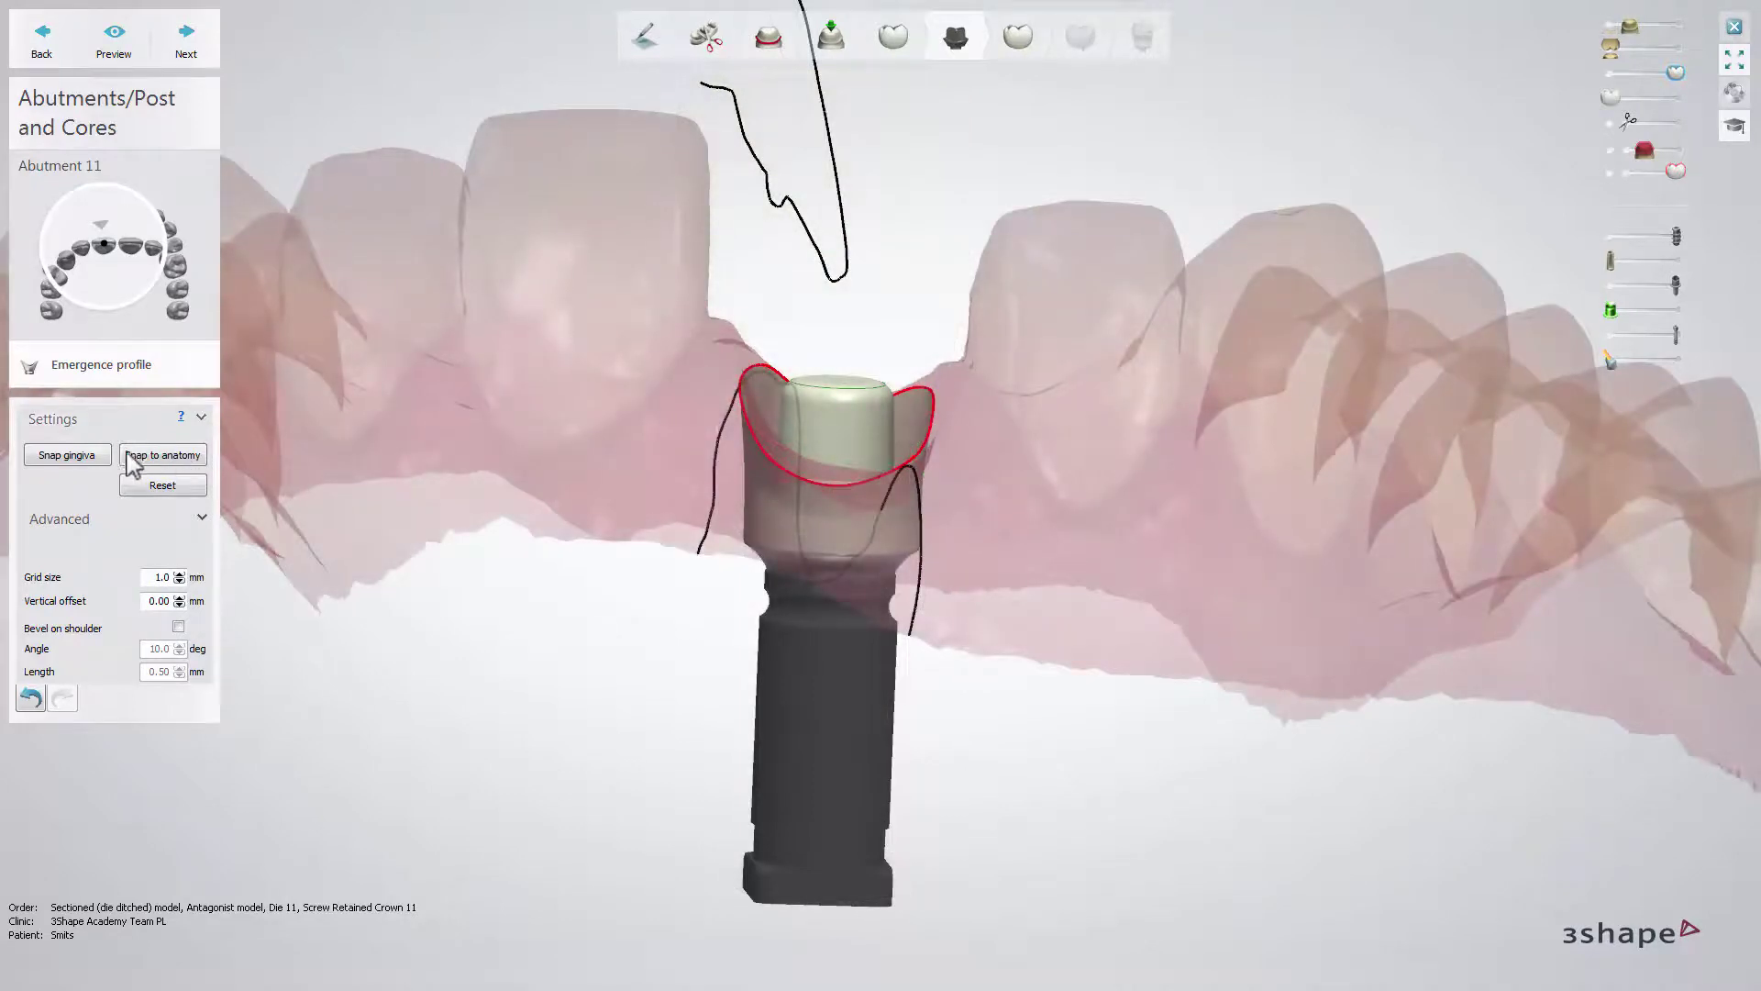
pyautogui.click(86, 456)
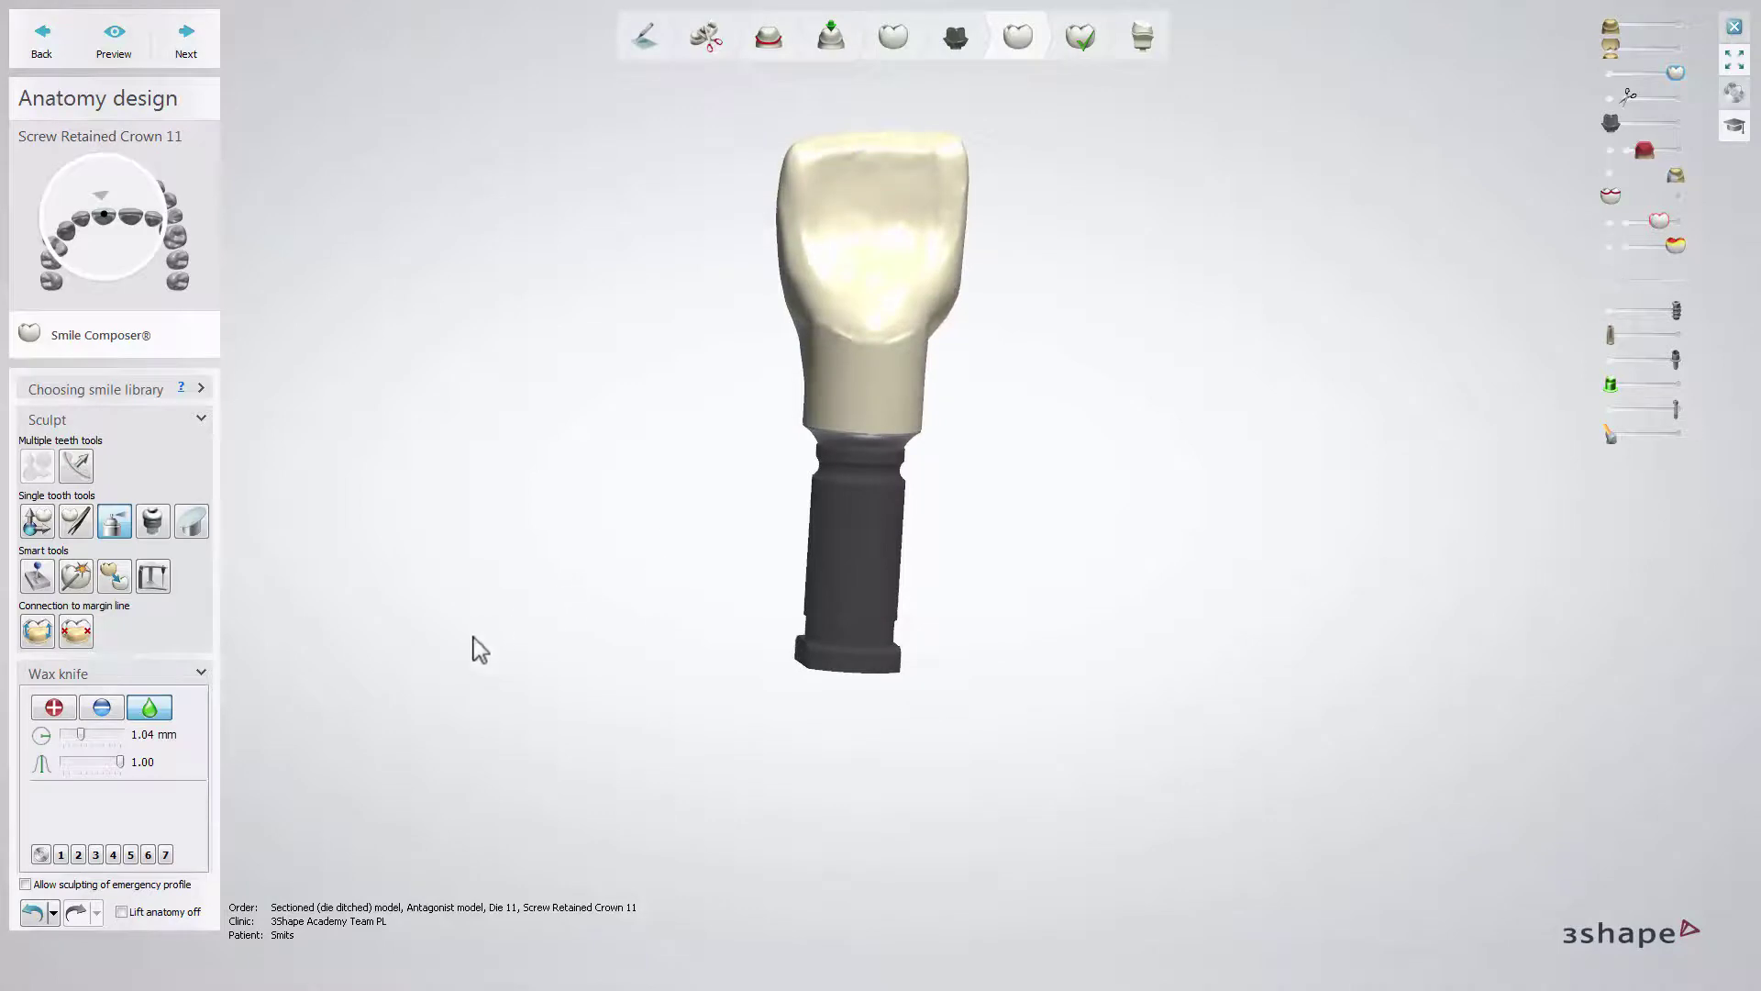
# Enable Allow sculpting of emergence profile in Anatomy design
pyautogui.click(26, 885)
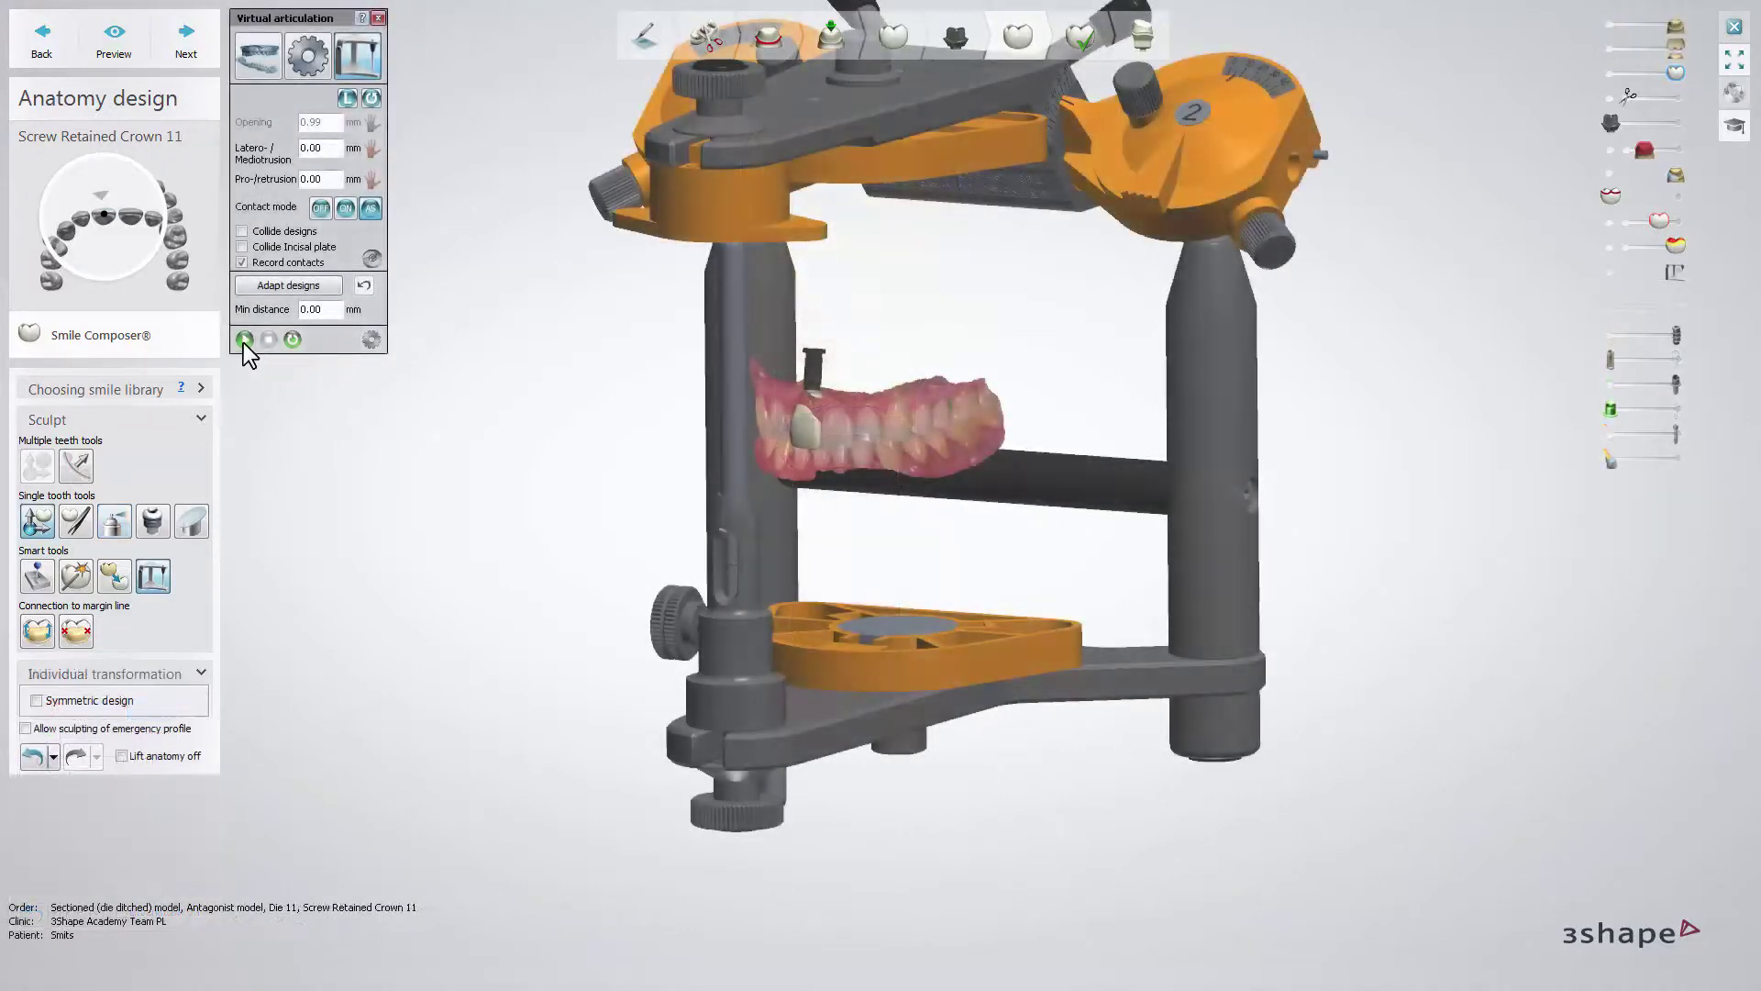
# Run the virtual articulator, adapt crown 11 to its contacts, and advance to Finalize
pyautogui.click(244, 339)
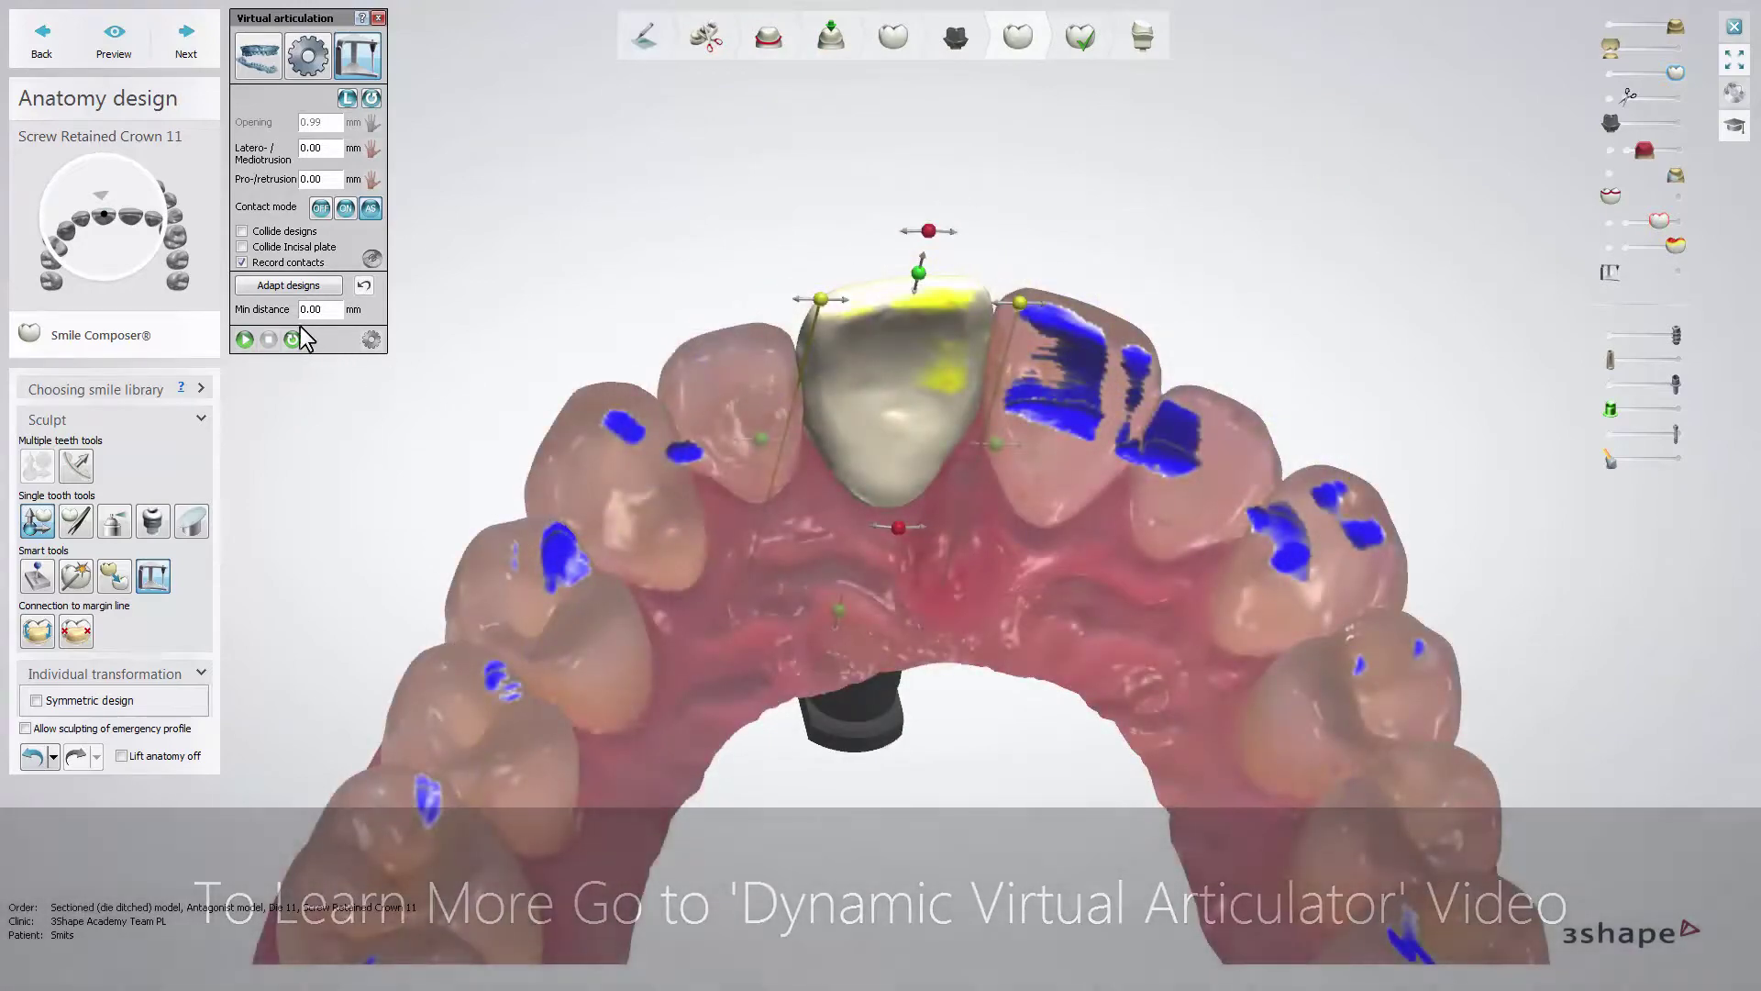
pyautogui.click(274, 287)
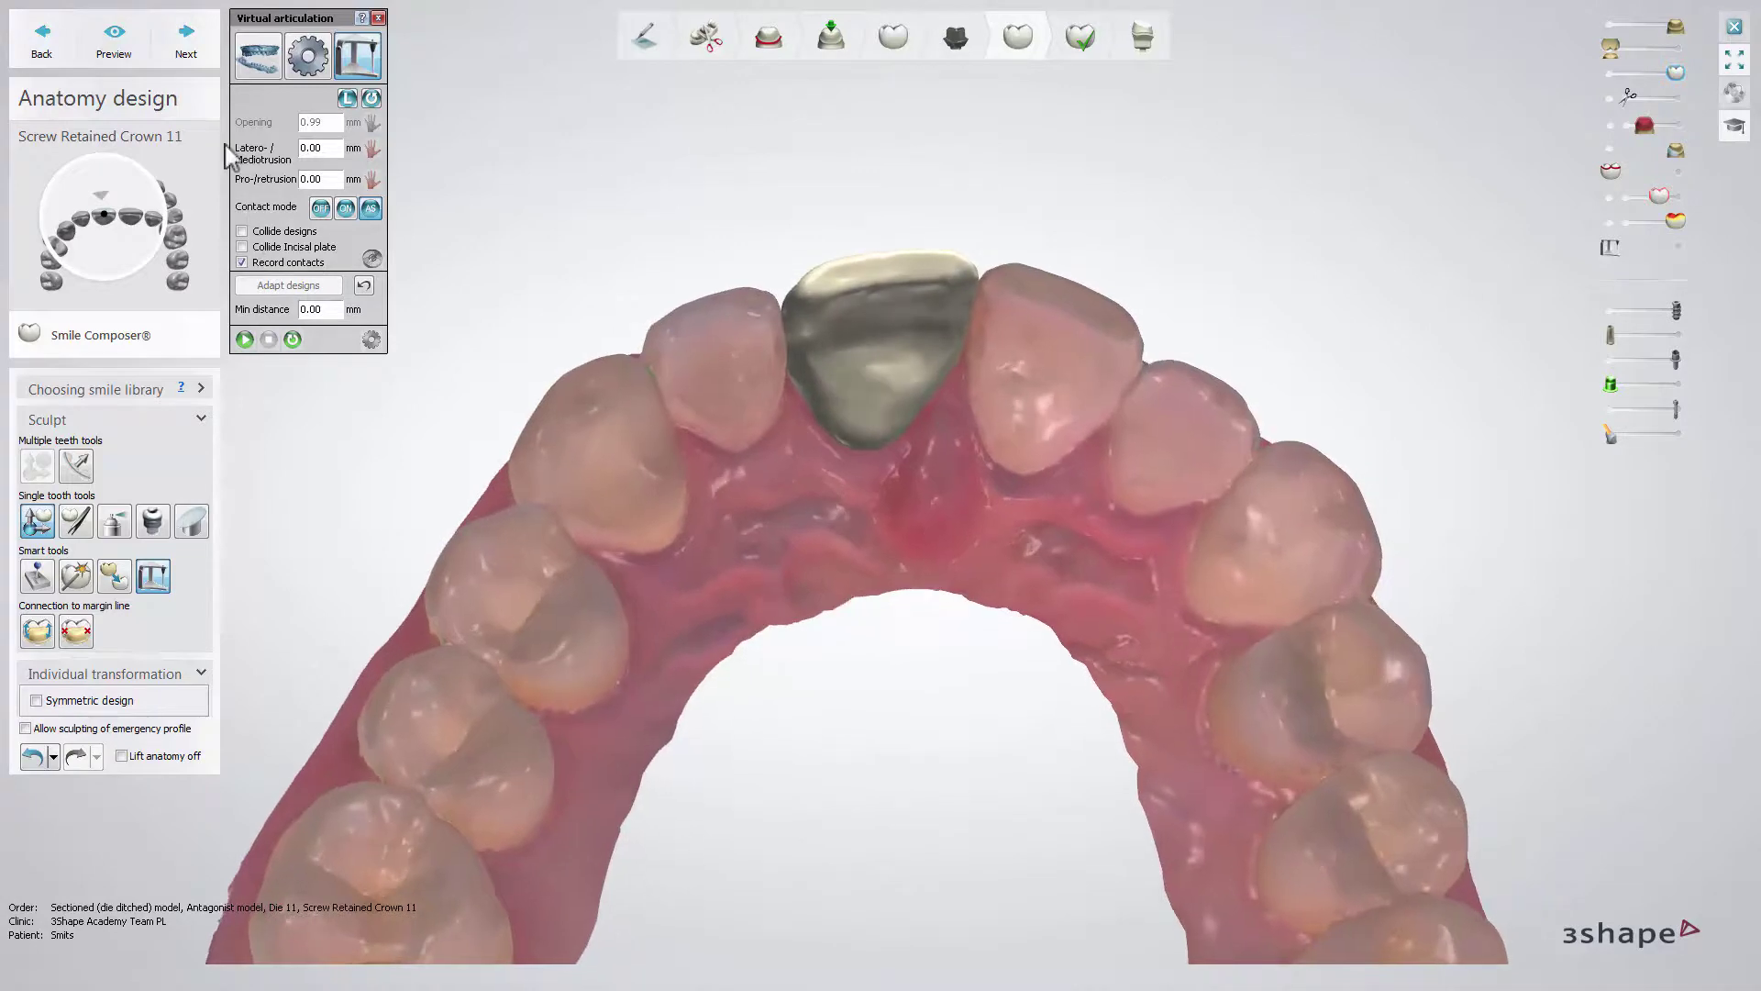
pyautogui.click(193, 59)
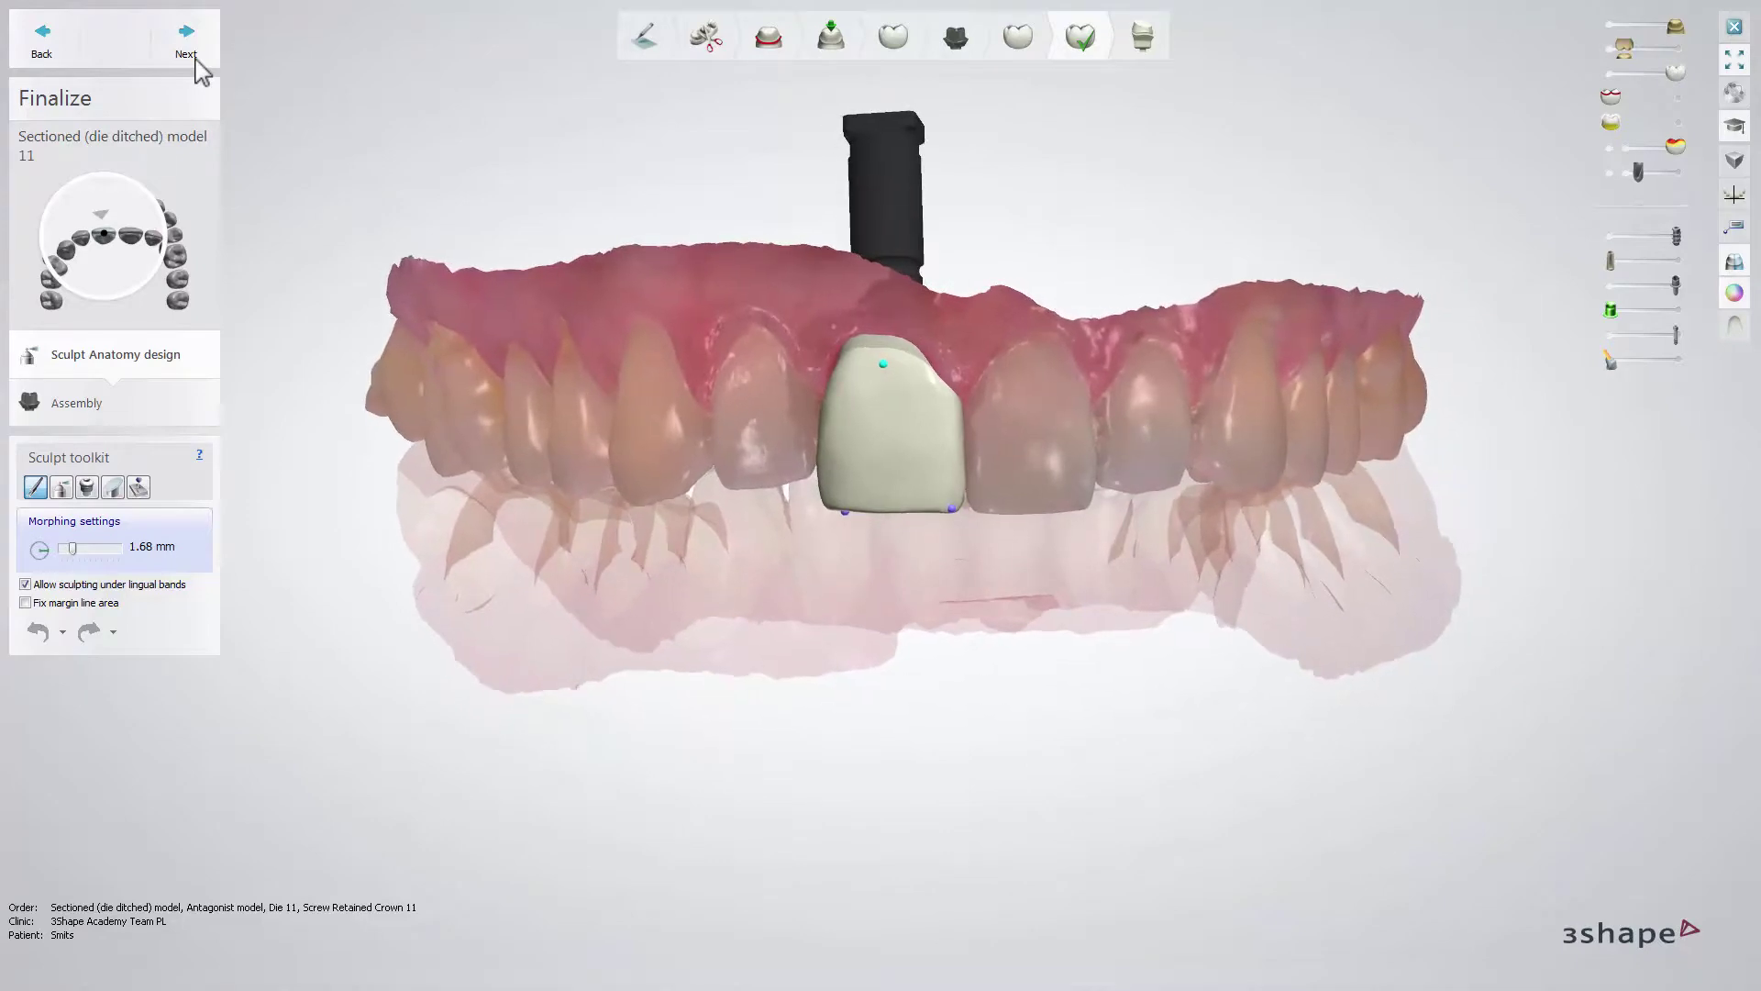
# Advance to the Assembly stage and fade out the antagonist model to show the crown's screw hole
pyautogui.click(188, 46)
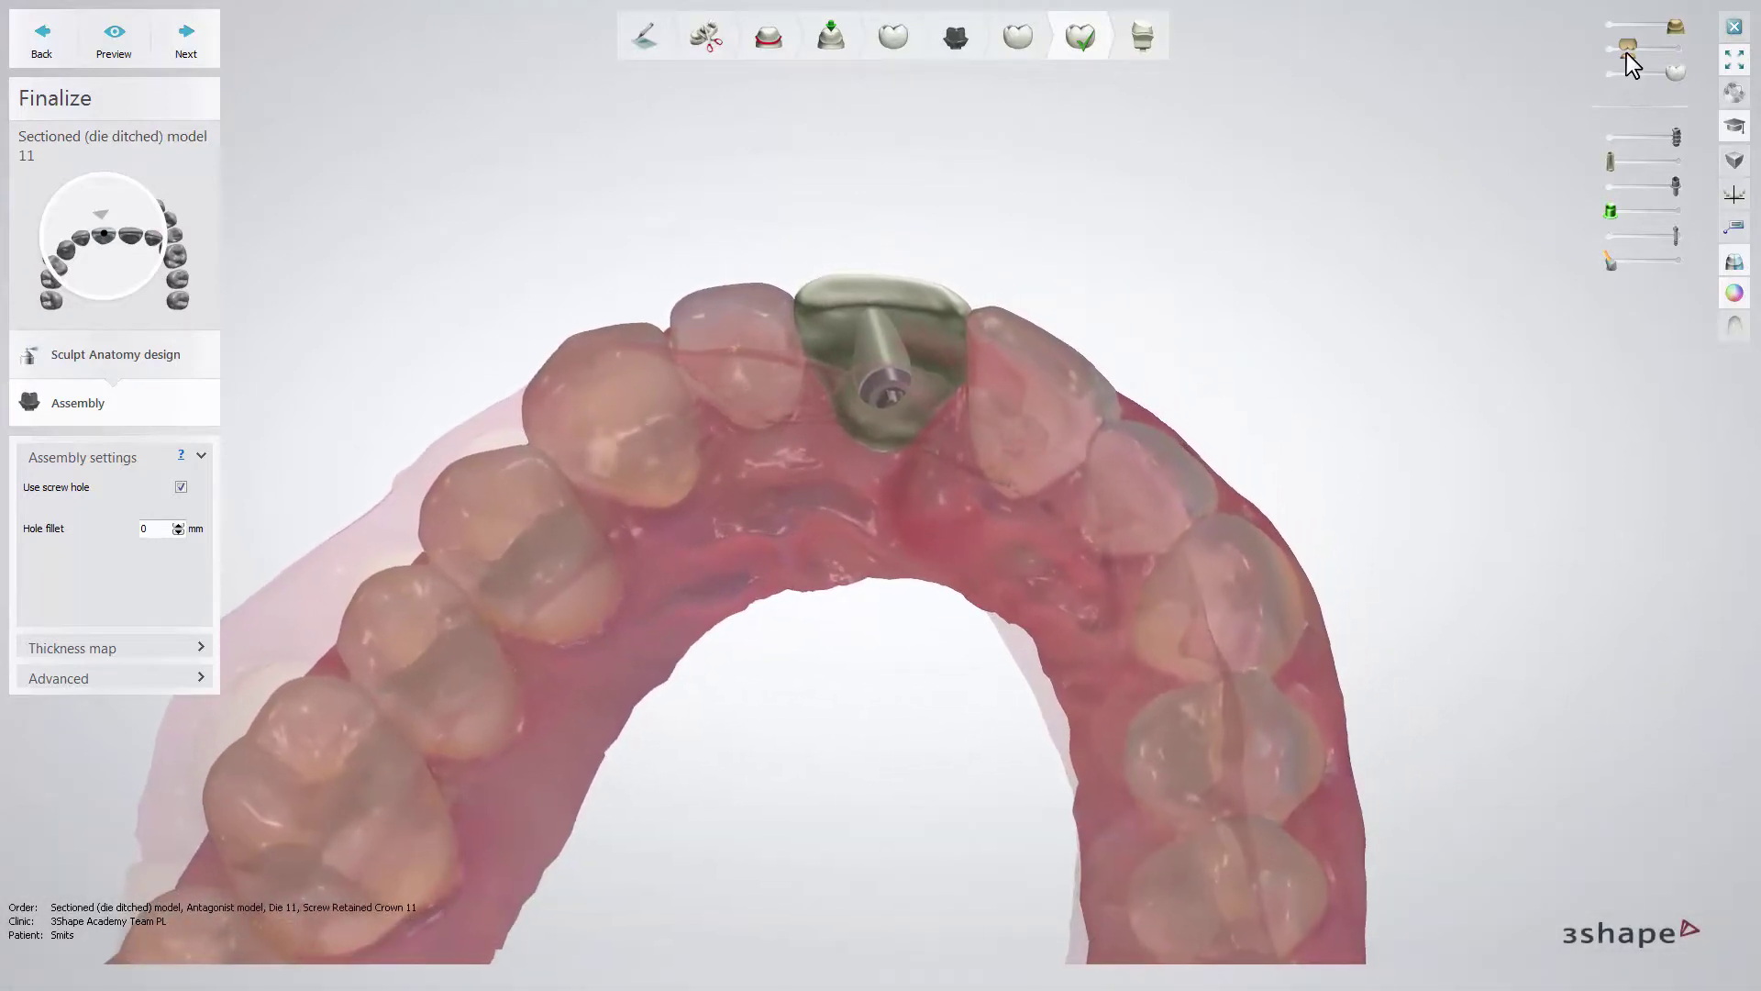
pyautogui.moveTo(1627, 51); pyautogui.dragTo(1600, 59)
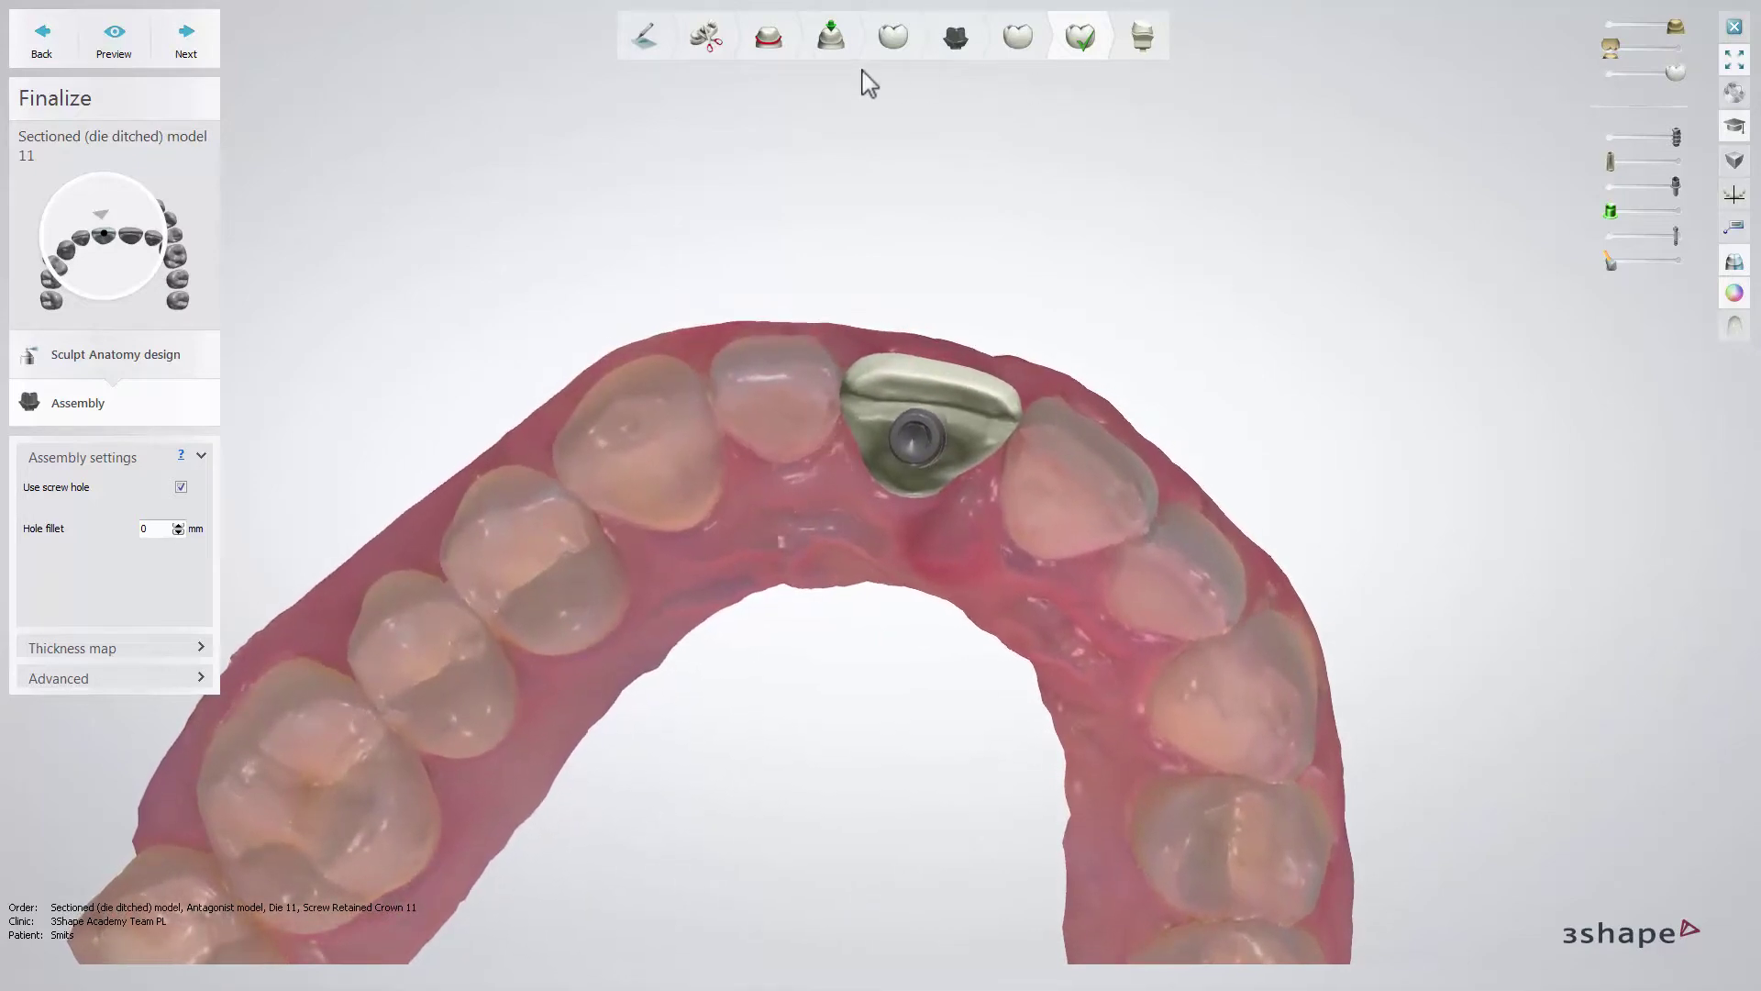
# Finish the design so Screw Retained Crown 11 reaches the Ready to build model step
pyautogui.click(212, 53)
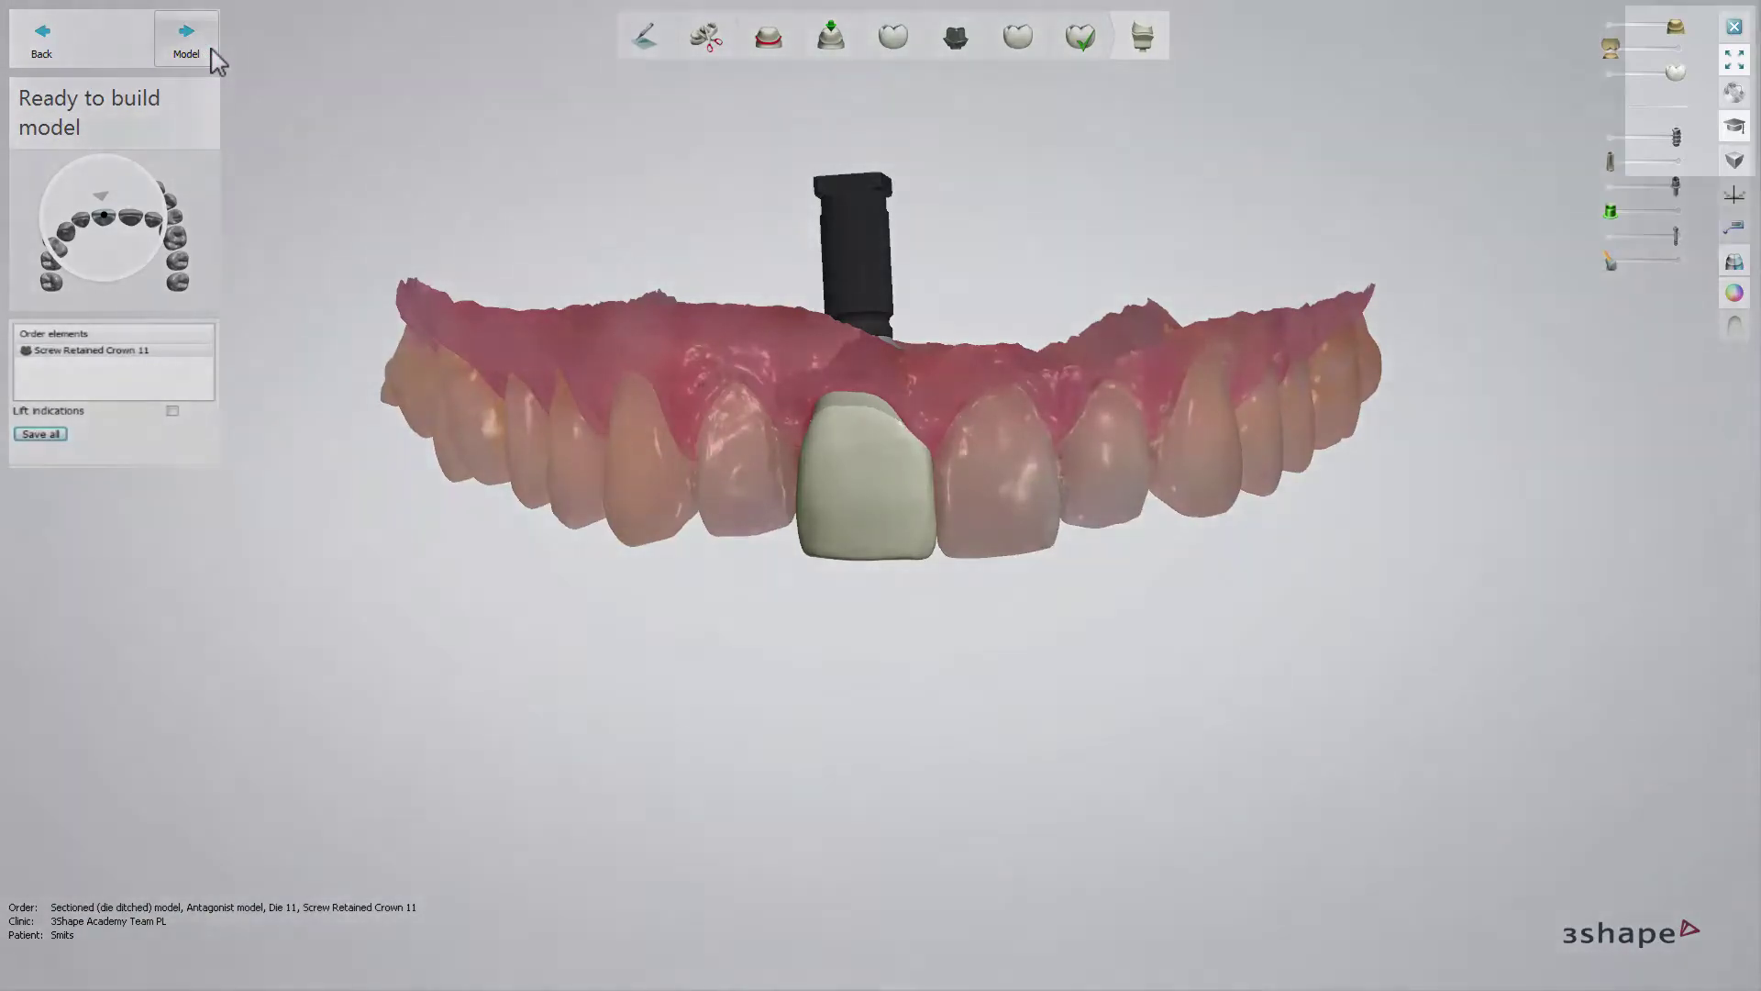